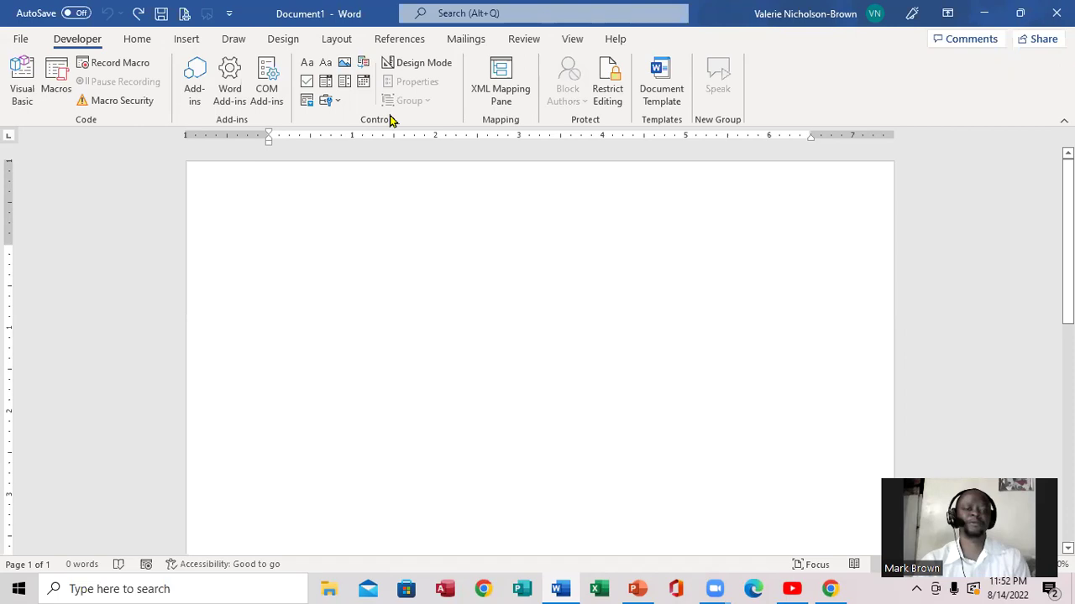
Switch the ribbon to the Insert tab in the blank document.
left_click(186, 39)
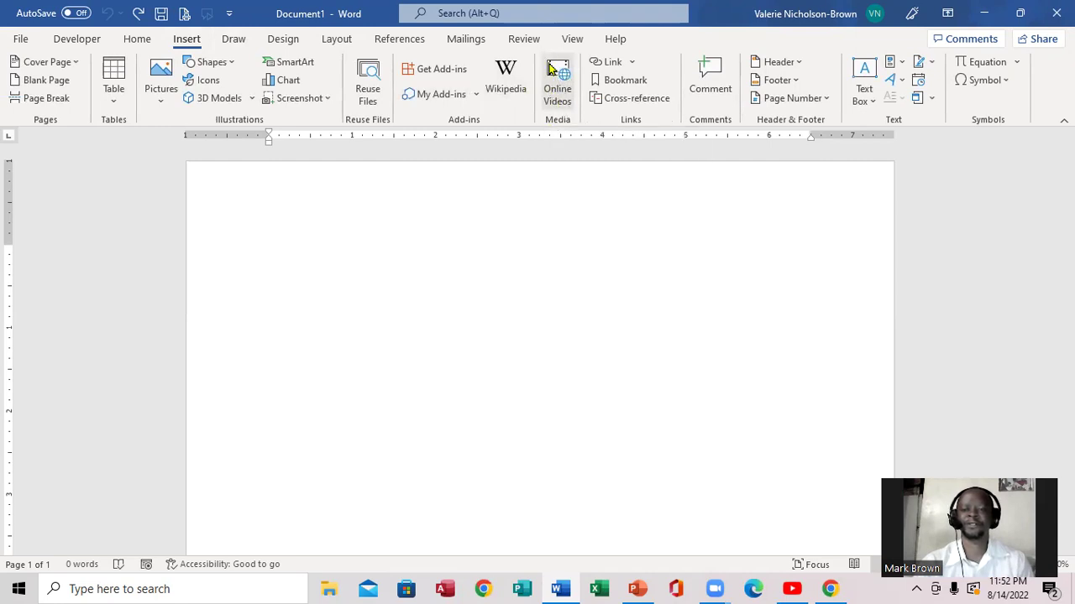
left_click(566, 106)
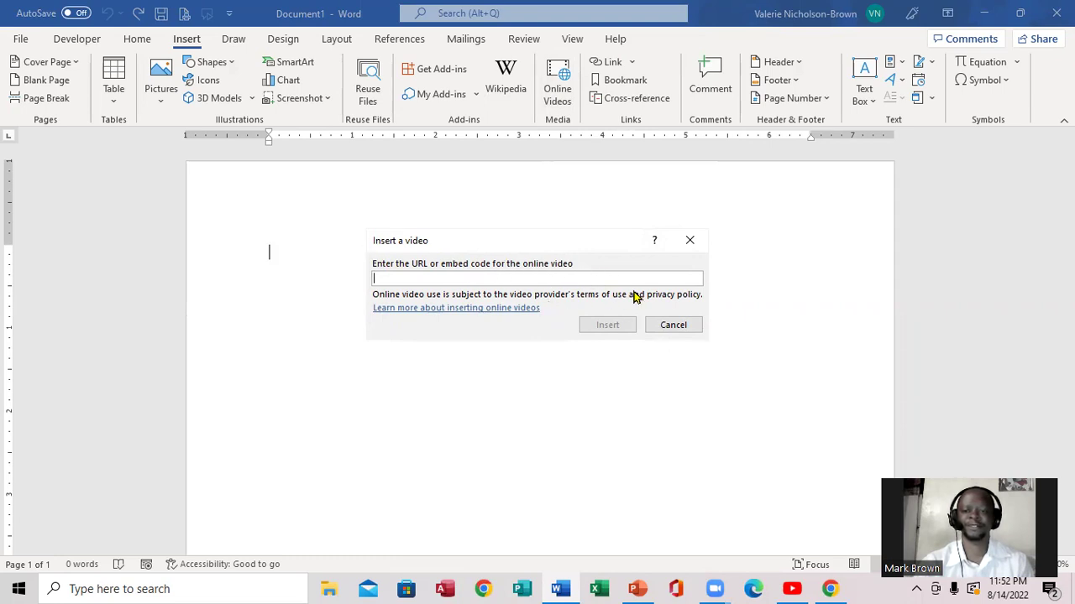
left_click(690, 240)
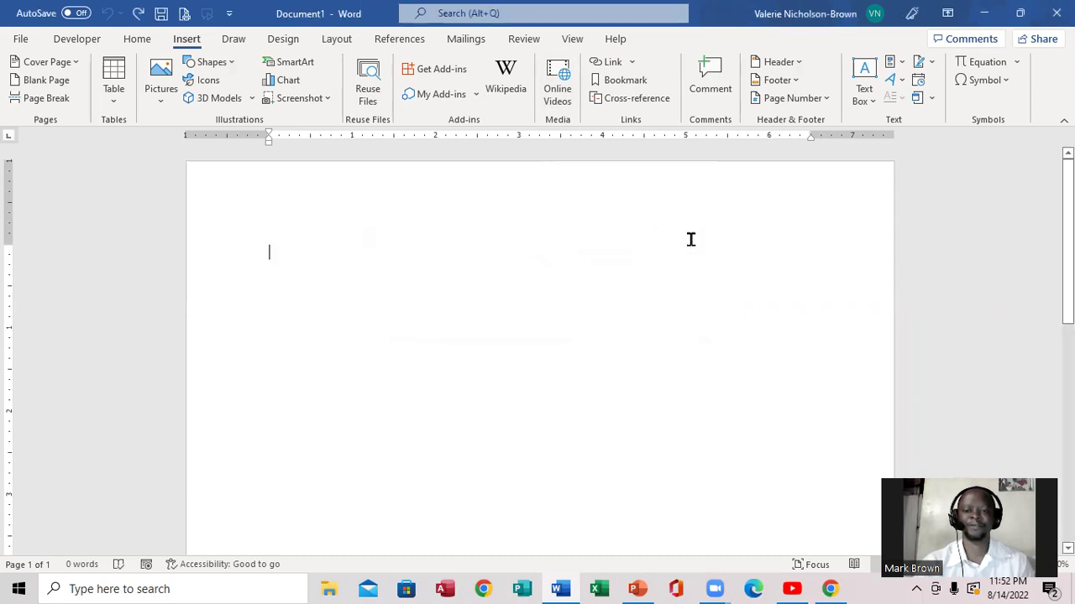
Bring up YouTube and scroll the video list to locate the SEO video.
left_click(794, 588)
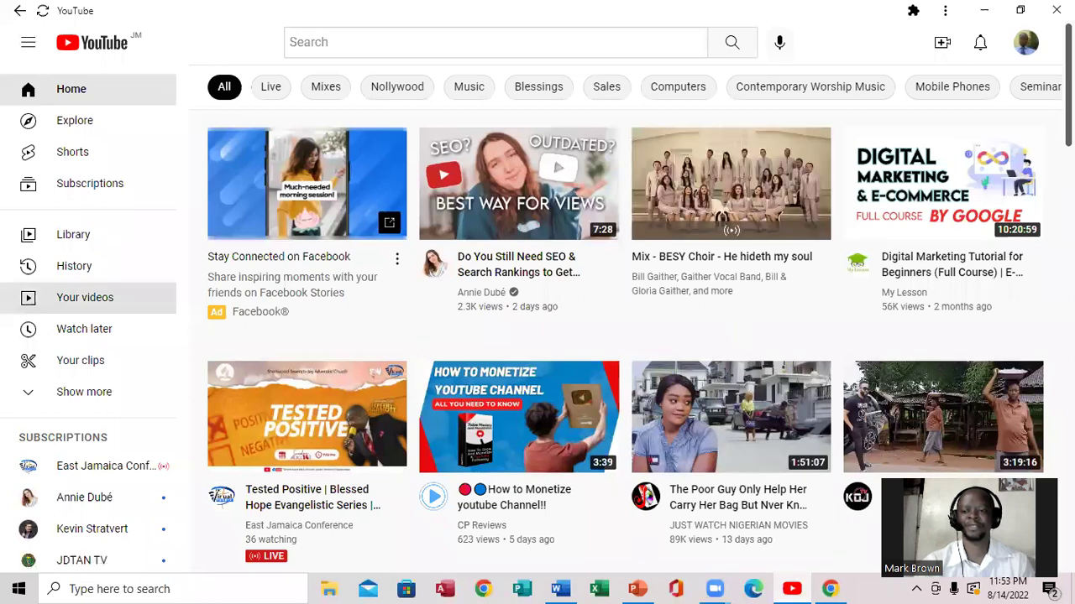
scroll(625, 336, "down", 10)
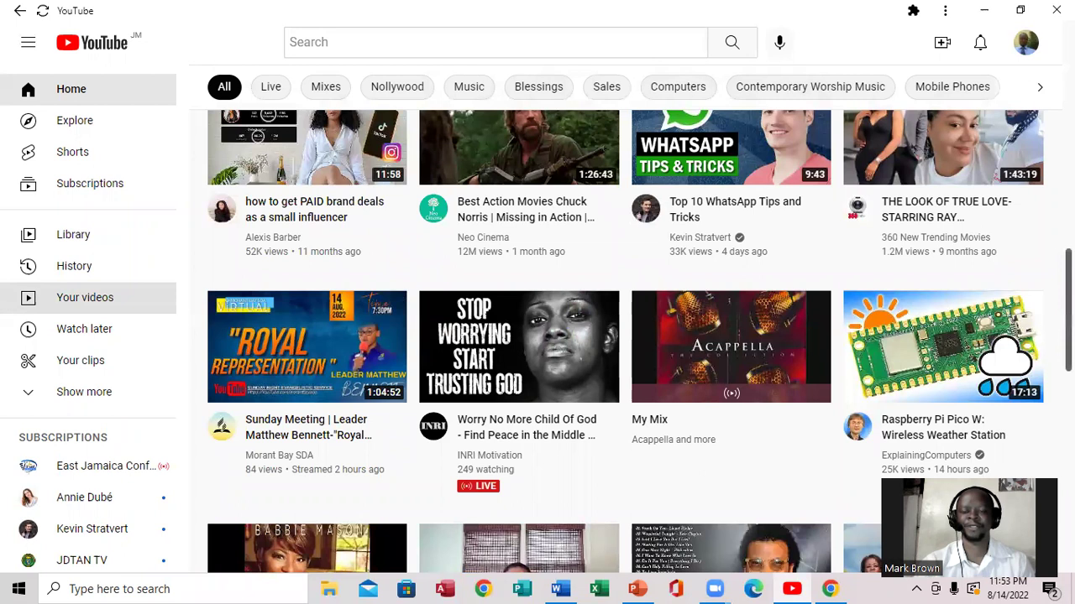
scroll(625, 336, "down", 1)
scroll(625, 336, "down", 4)
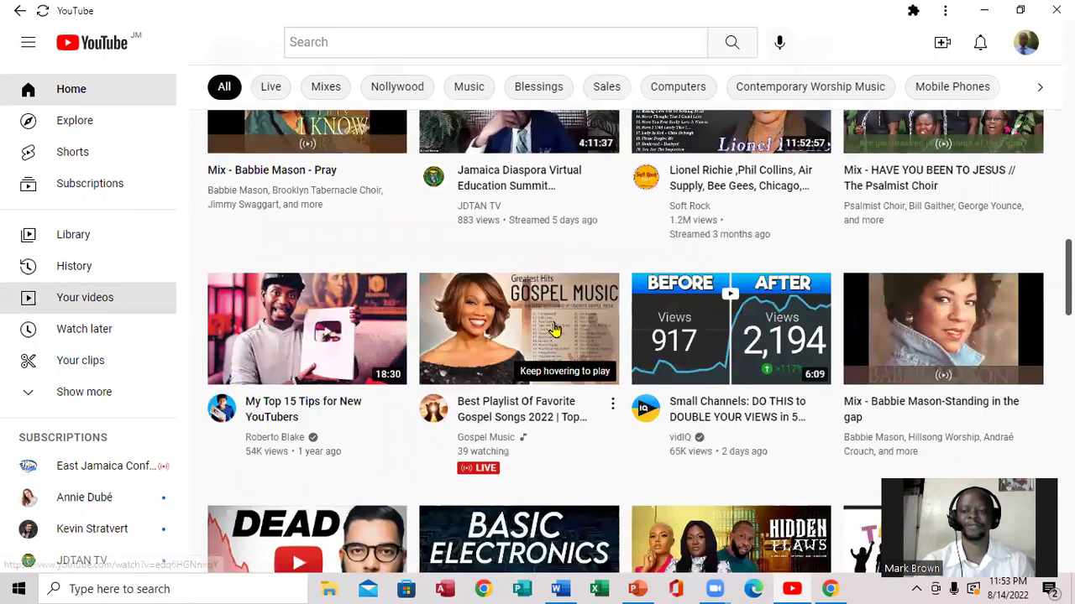
scroll(732, 279, "up", 5)
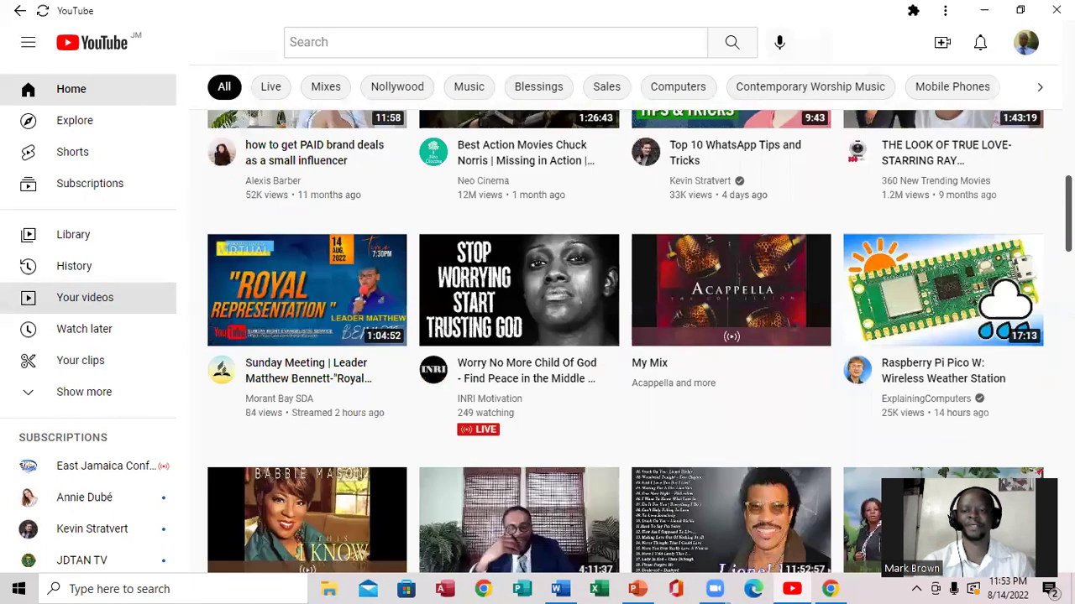
scroll(640, 341, "up", 1)
scroll(625, 336, "up", 5)
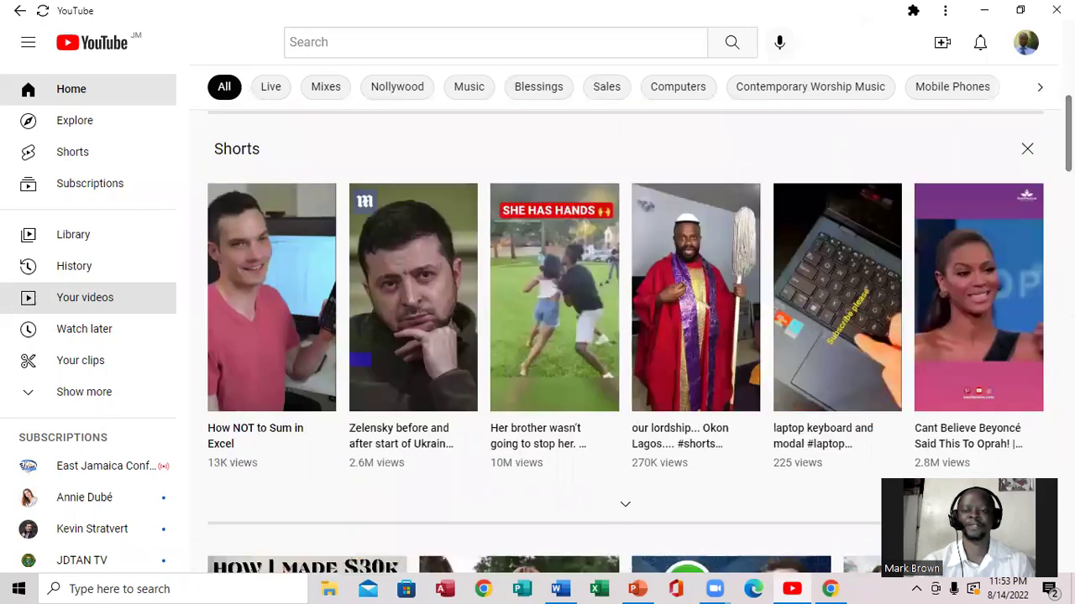
scroll(620, 192, "up", 6)
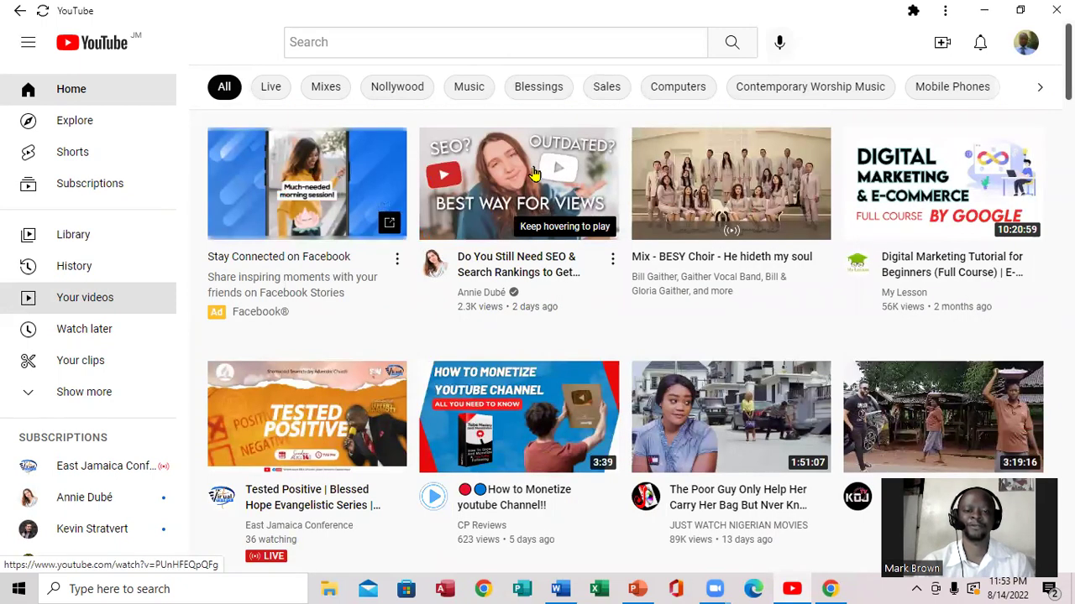
Copy the SEO video's link address and minimize Chrome to reveal Word.
right_click(534, 173)
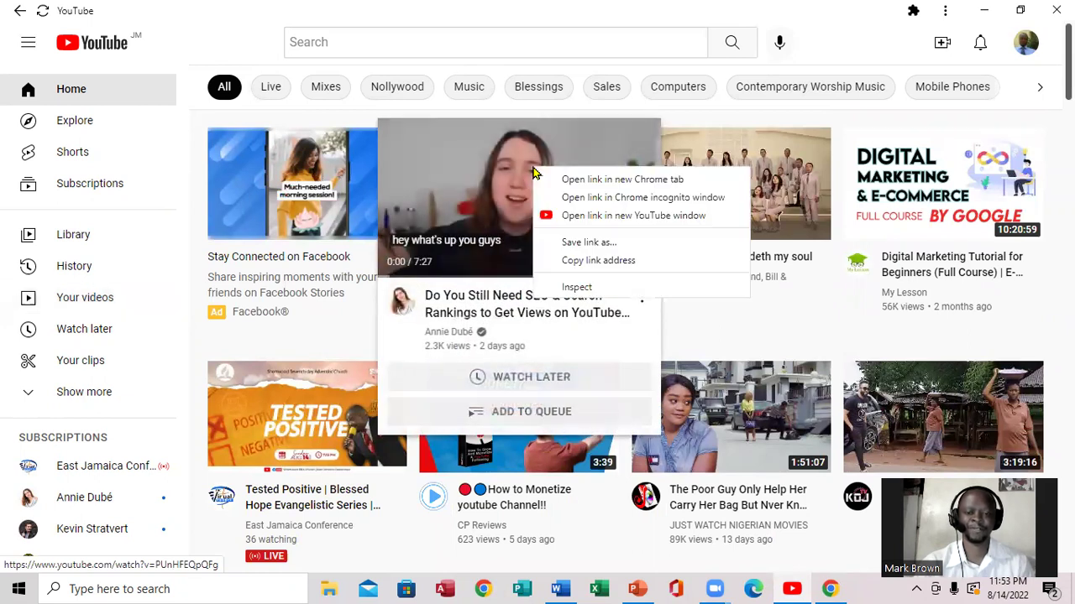
left_click(595, 262)
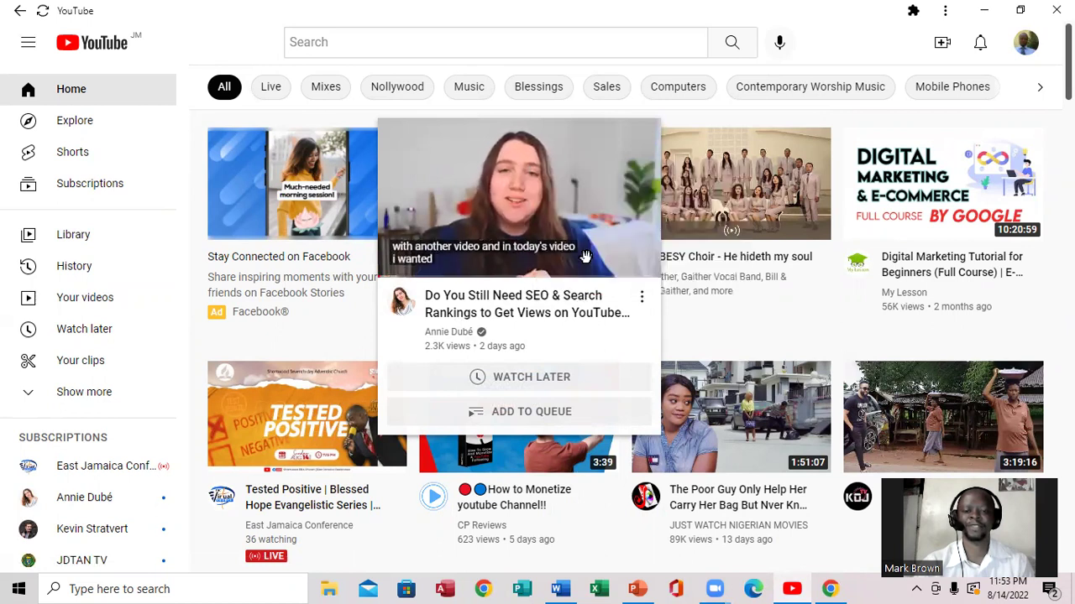
left_click(984, 10)
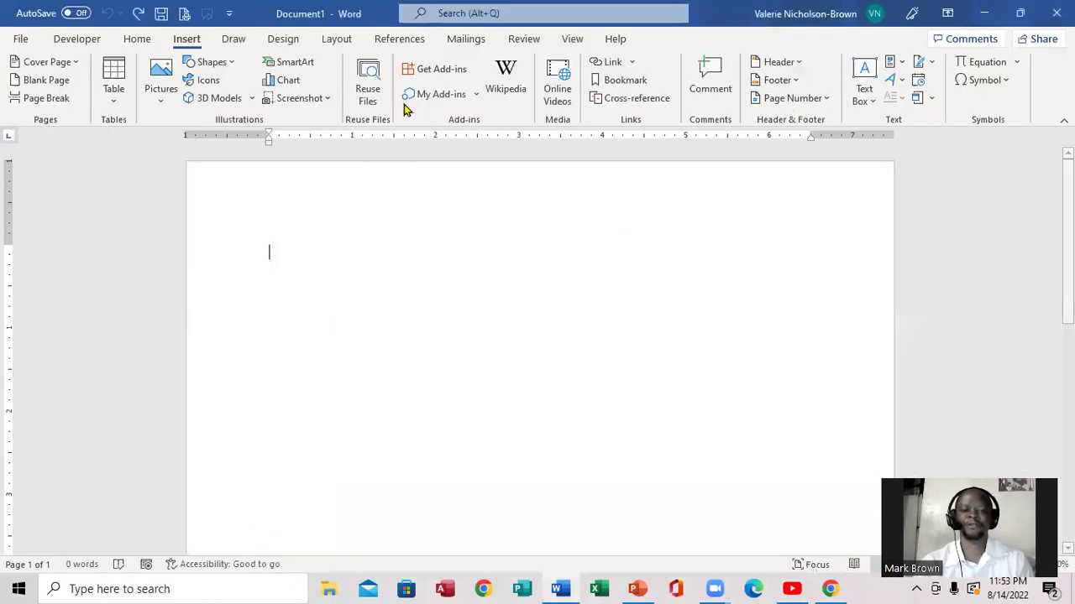
Embed the SEO video through Online Videos by pasting the copied YouTube link.
left_click(558, 89)
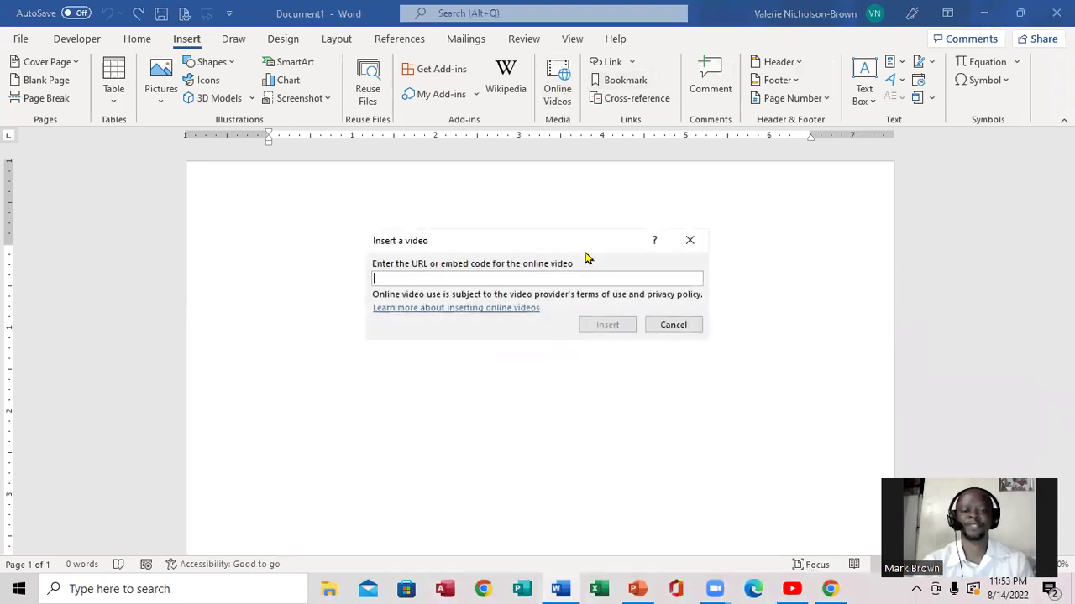
right_click(434, 279)
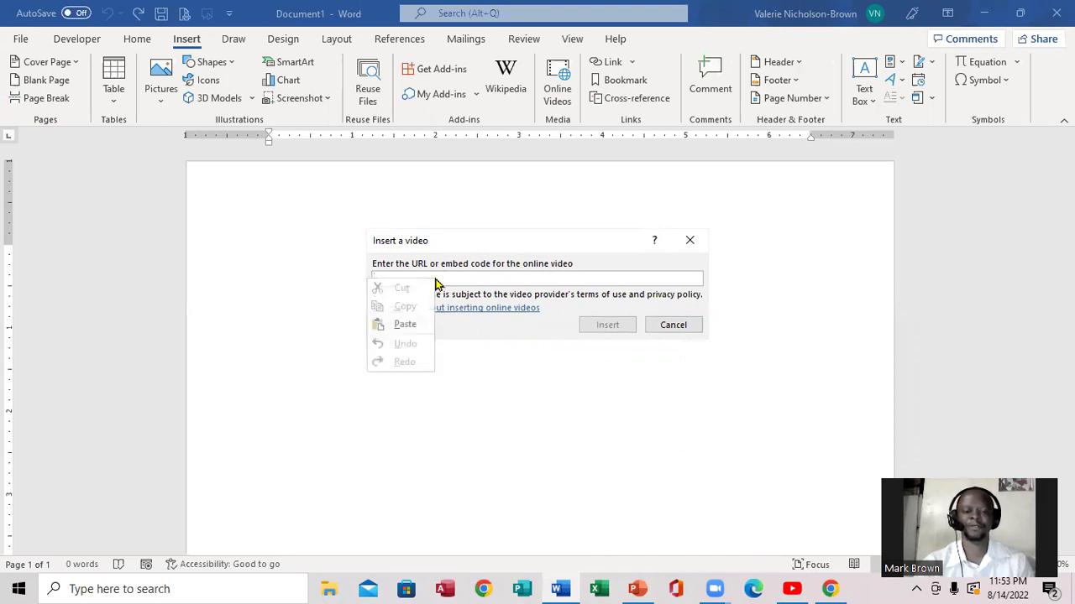
left_click(405, 325)
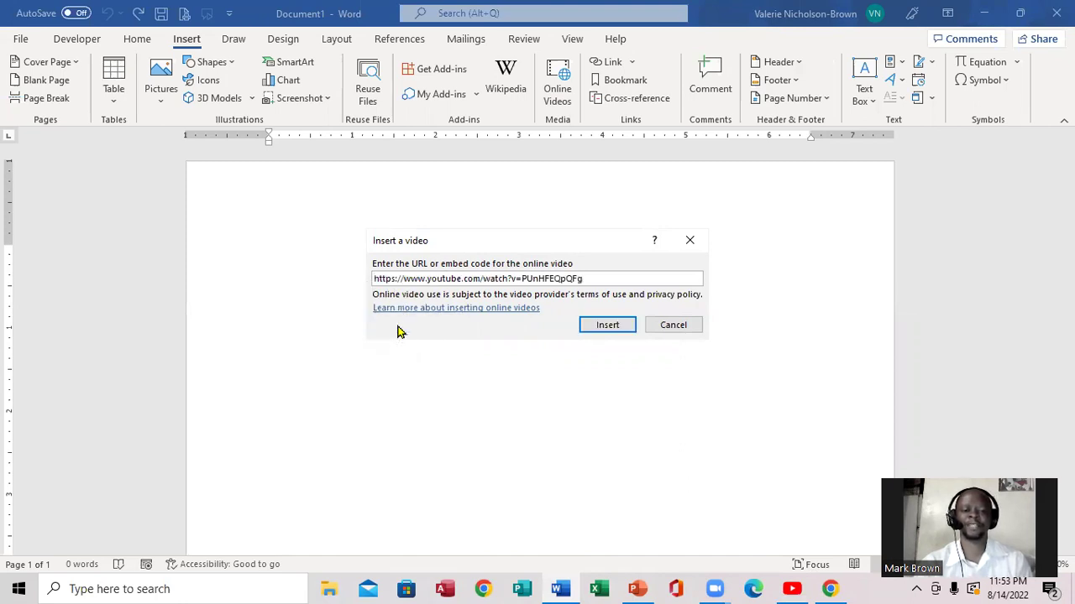
left_click(608, 326)
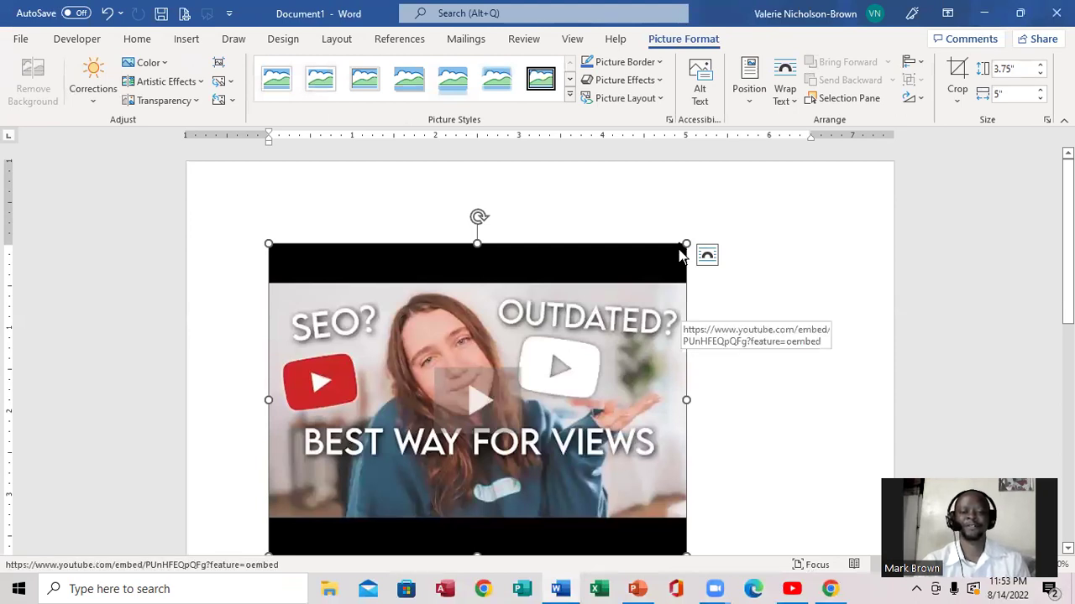
Shrink the embedded video to 2.41 by 3.21 inches, then glance at PowerPoint.
left_click_drag(666, 260, 345, 356)
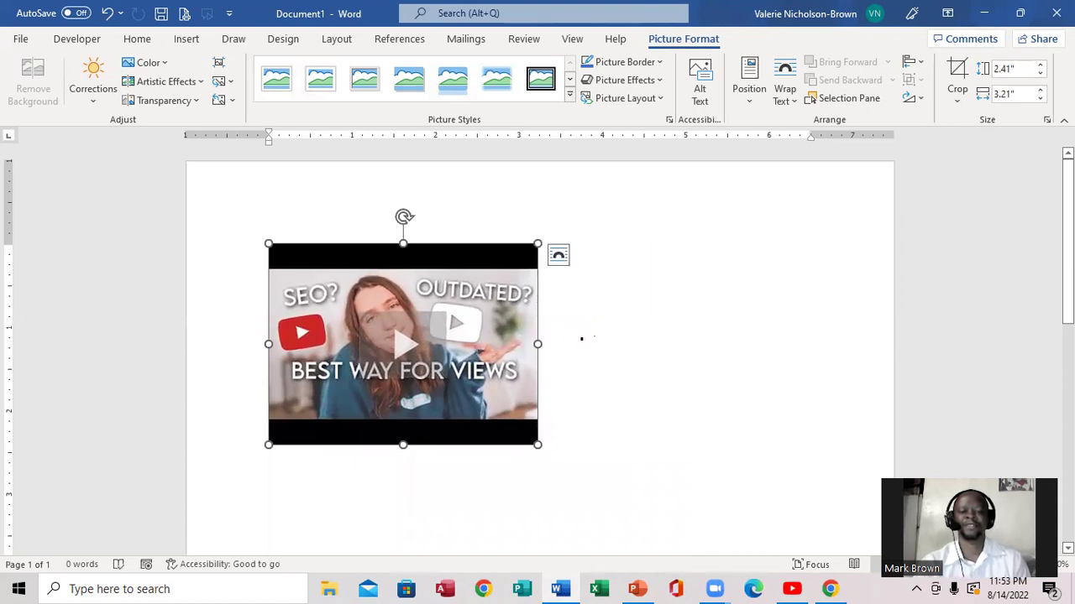
left_click(580, 339)
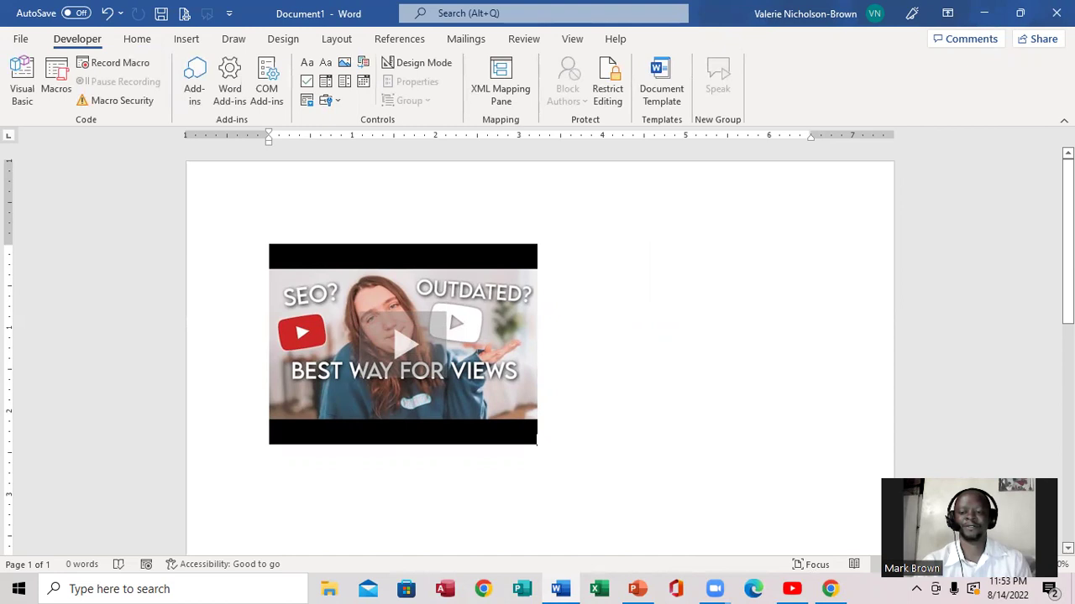
scroll(538, 352, "down", 2)
scroll(537, 352, "down", 5)
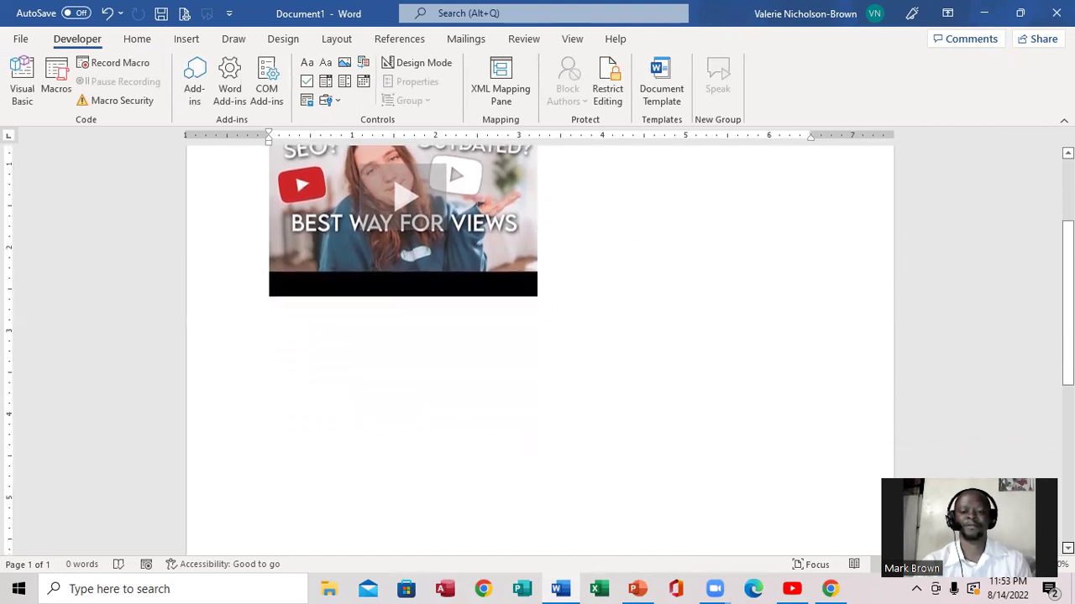
left_click(640, 588)
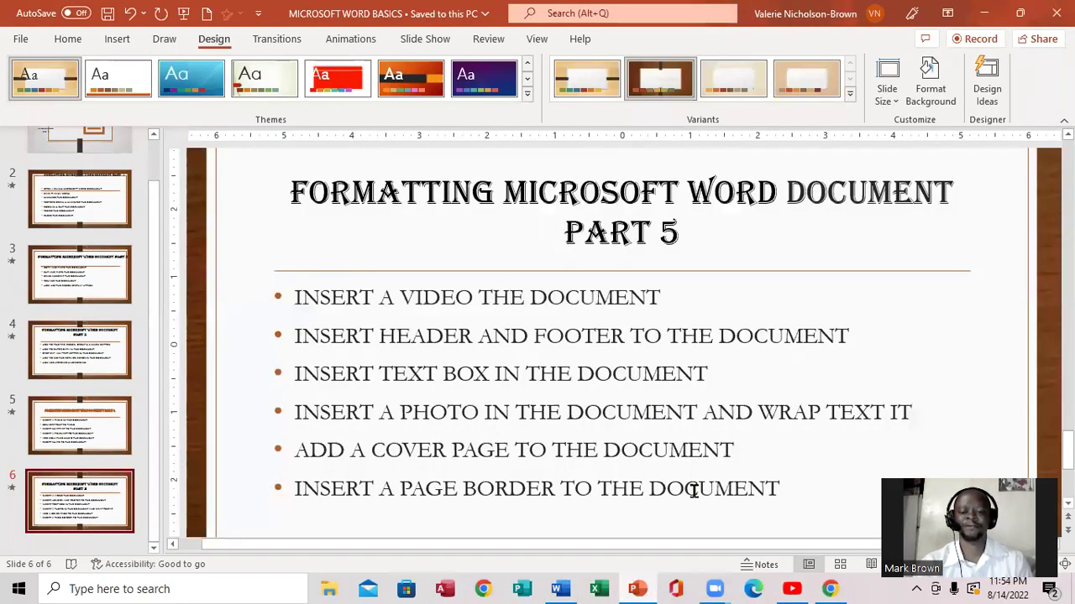
left_click(561, 588)
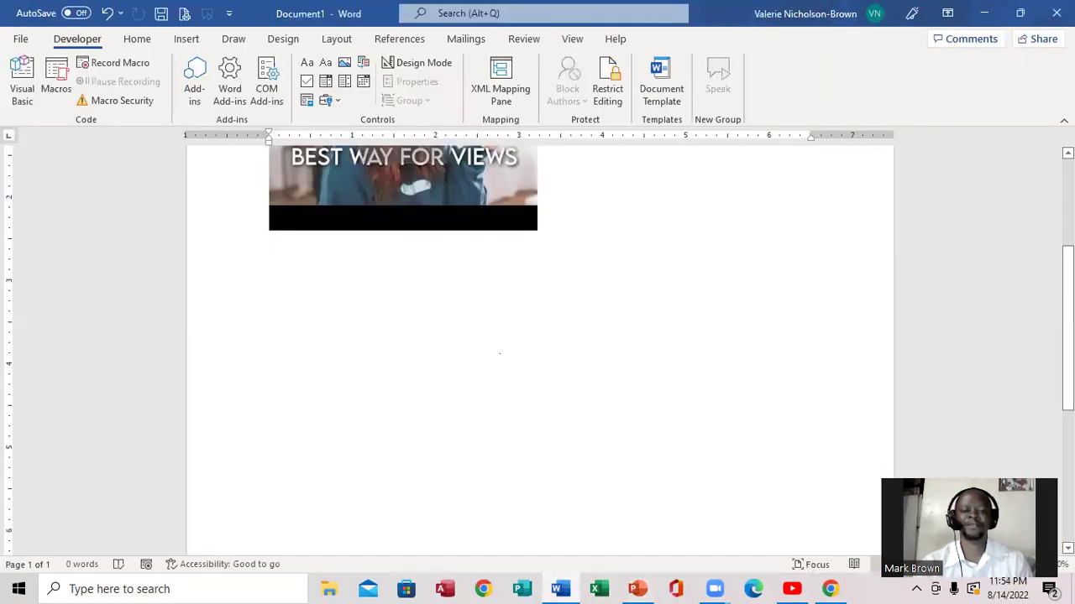
Delete the embedded video and bring up the Insert > Header gallery.
left_click(485, 223)
key("Delete")
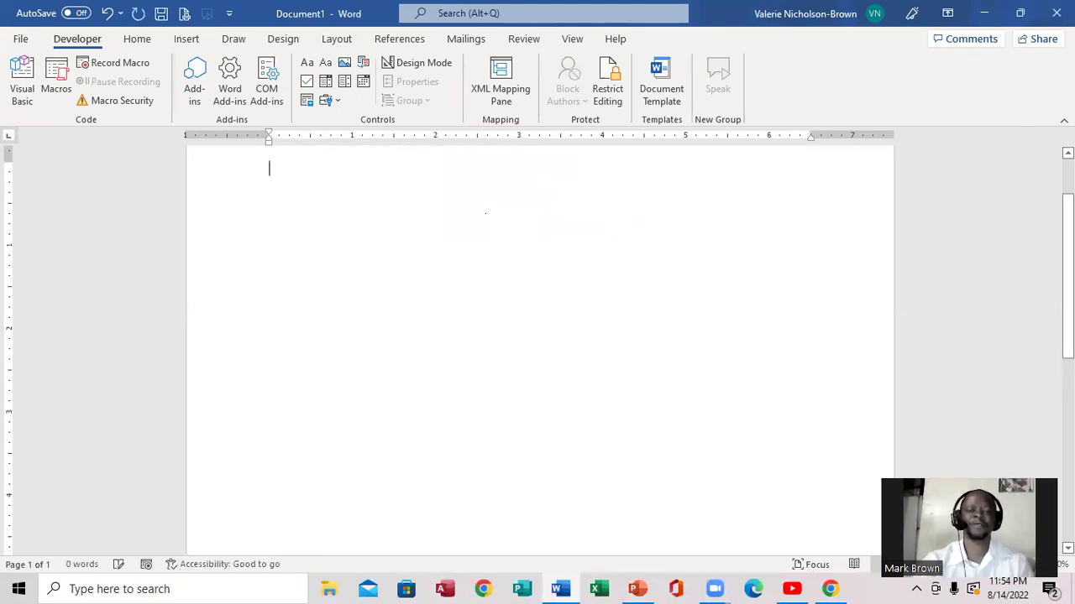
left_click(186, 39)
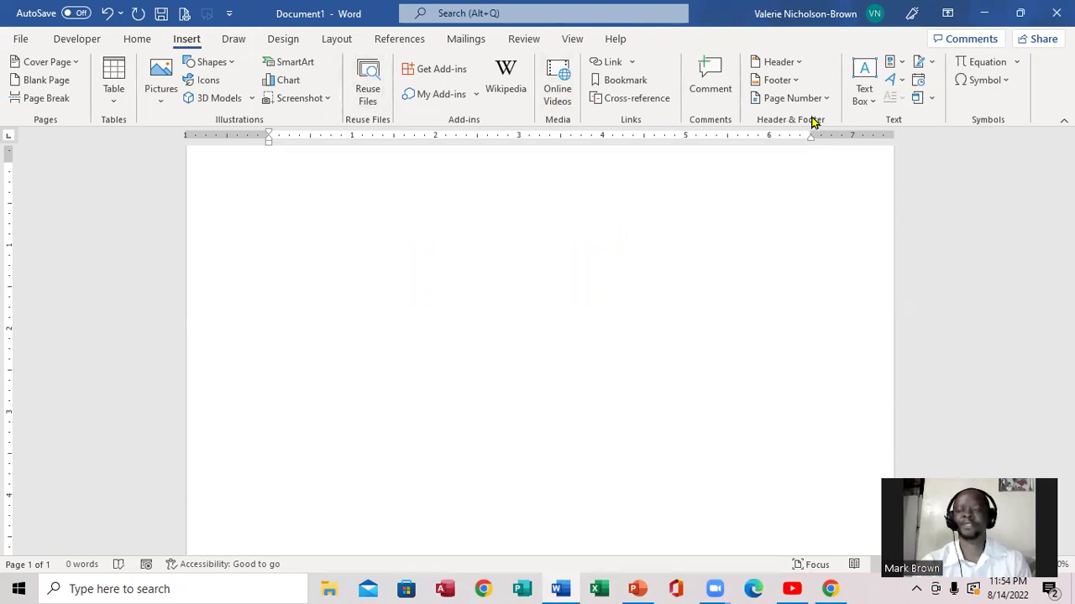
left_click(800, 62)
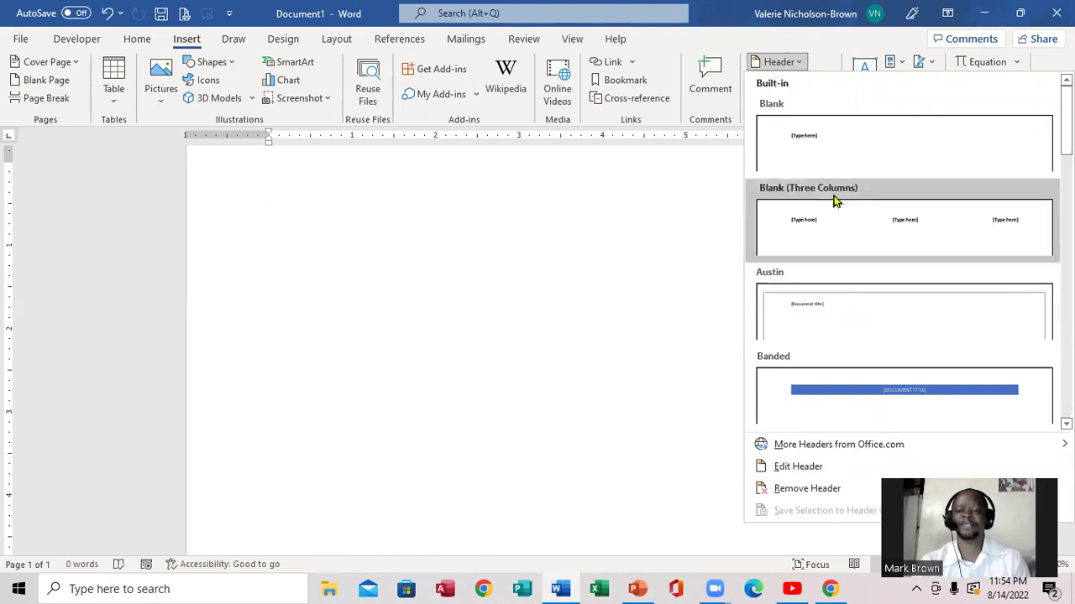
Add a blank header reading 'ALL ABOUT COMPUTER', coloured red and centred.
left_click(812, 155)
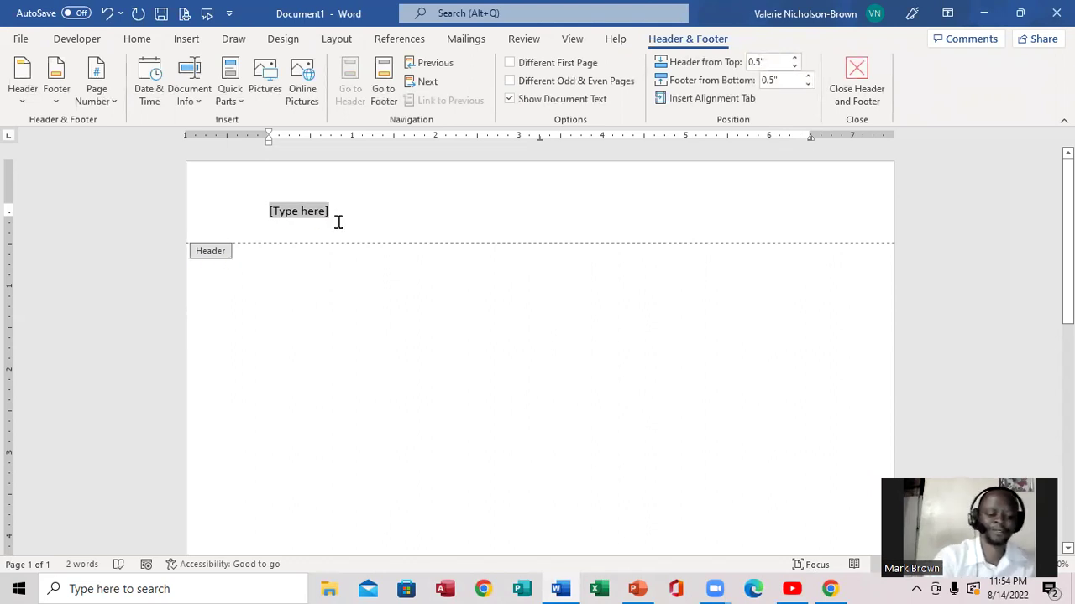
type("ALL ABOUT COMPUTER")
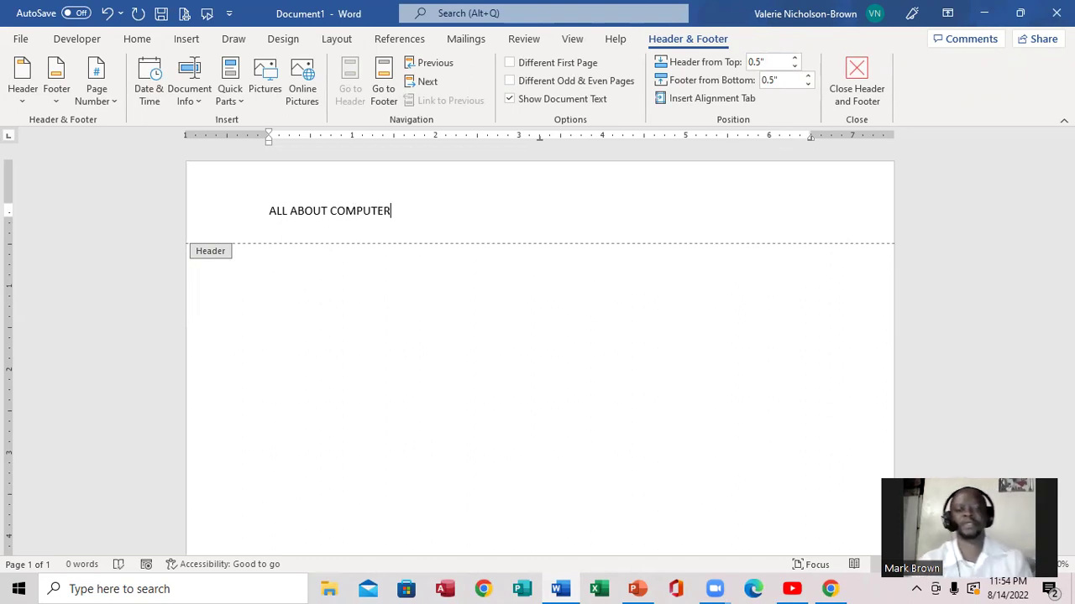
left_click_drag(396, 206, 269, 211)
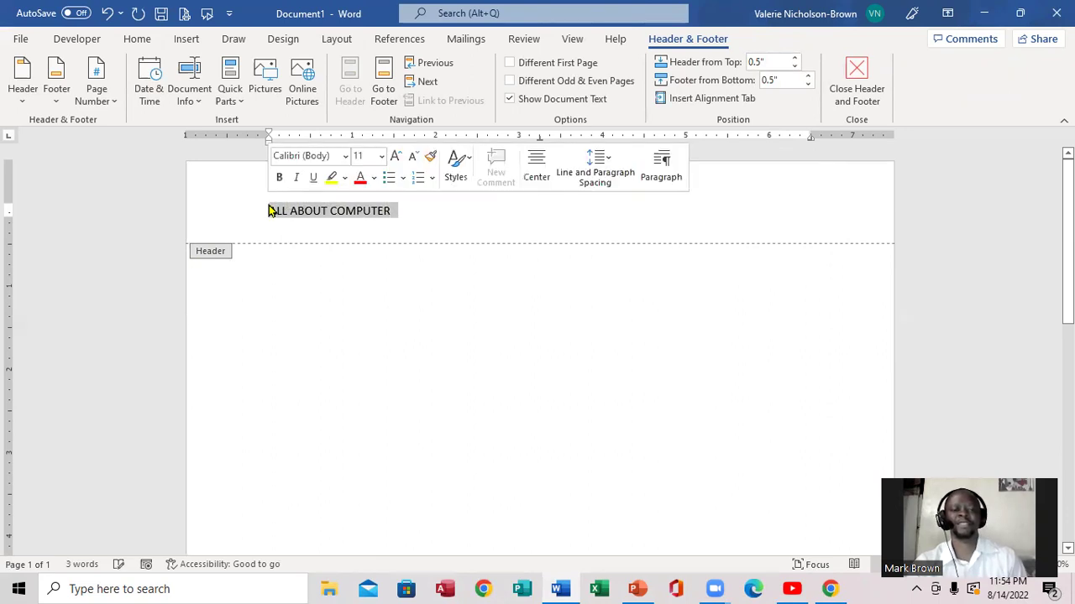
left_click(374, 184)
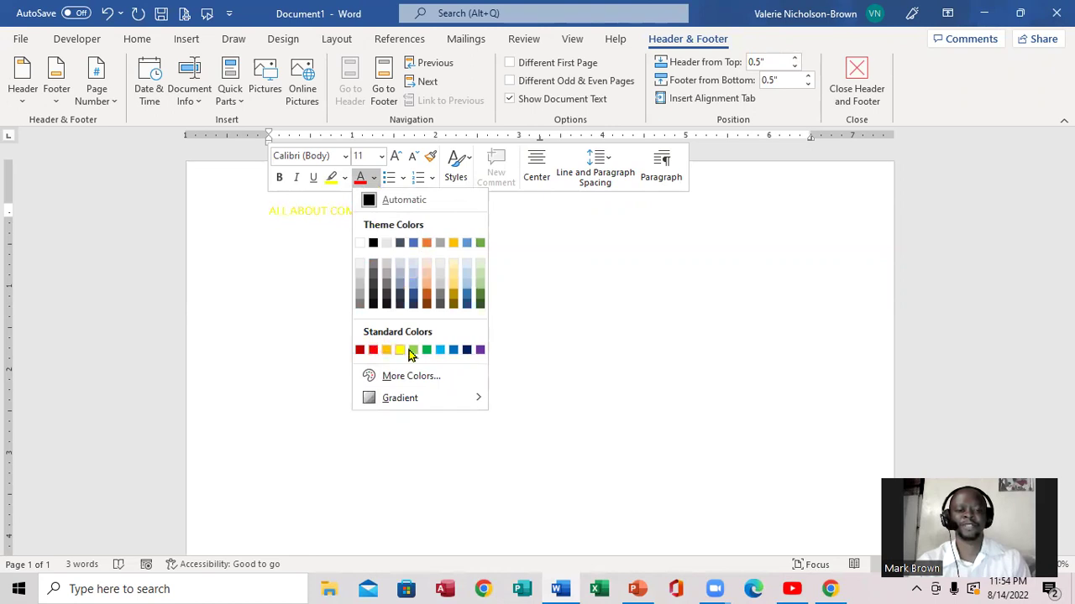
left_click(361, 351)
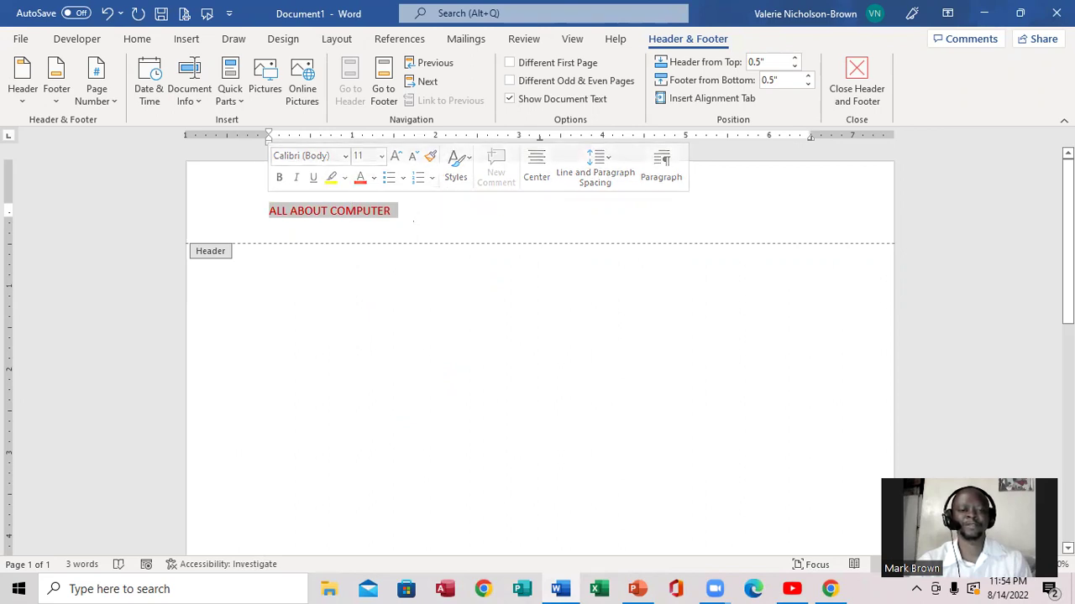
left_click(540, 168)
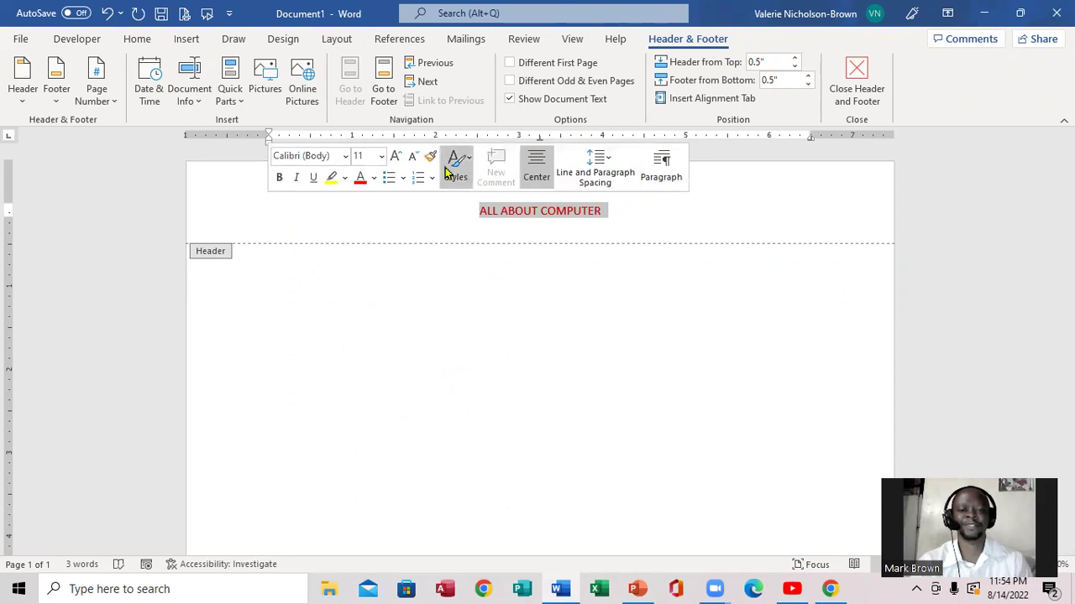
Set the header text to size 18 in the Algerian font.
left_click(382, 158)
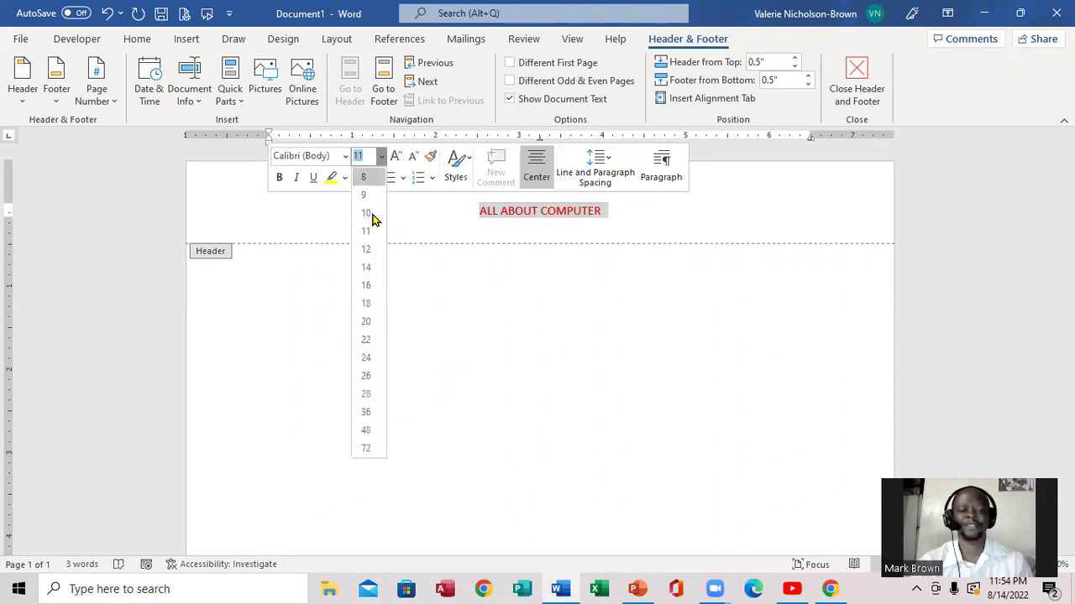
left_click(366, 305)
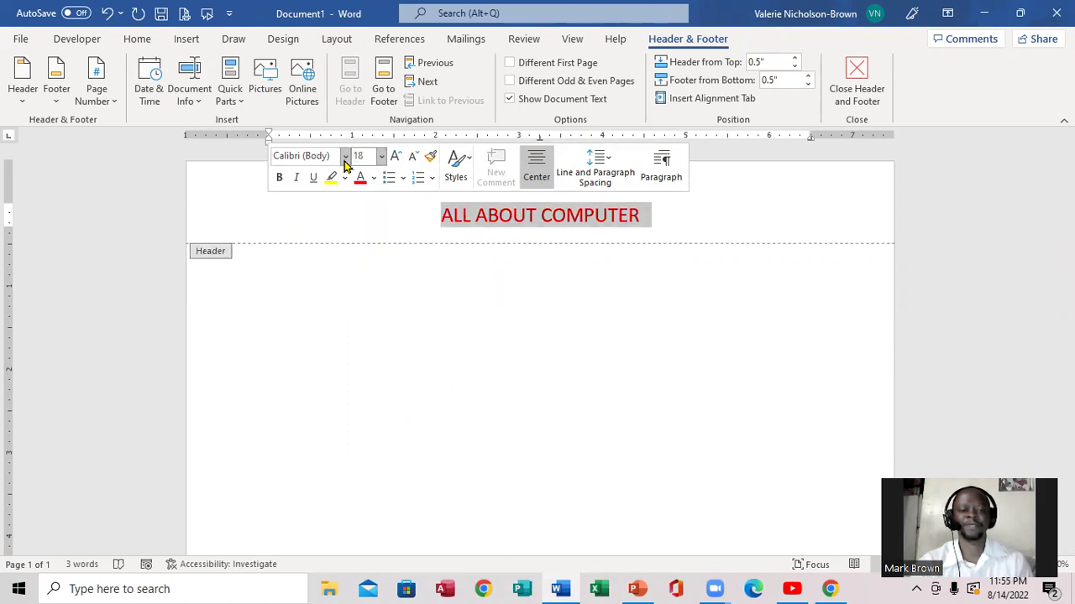
left_click(344, 160)
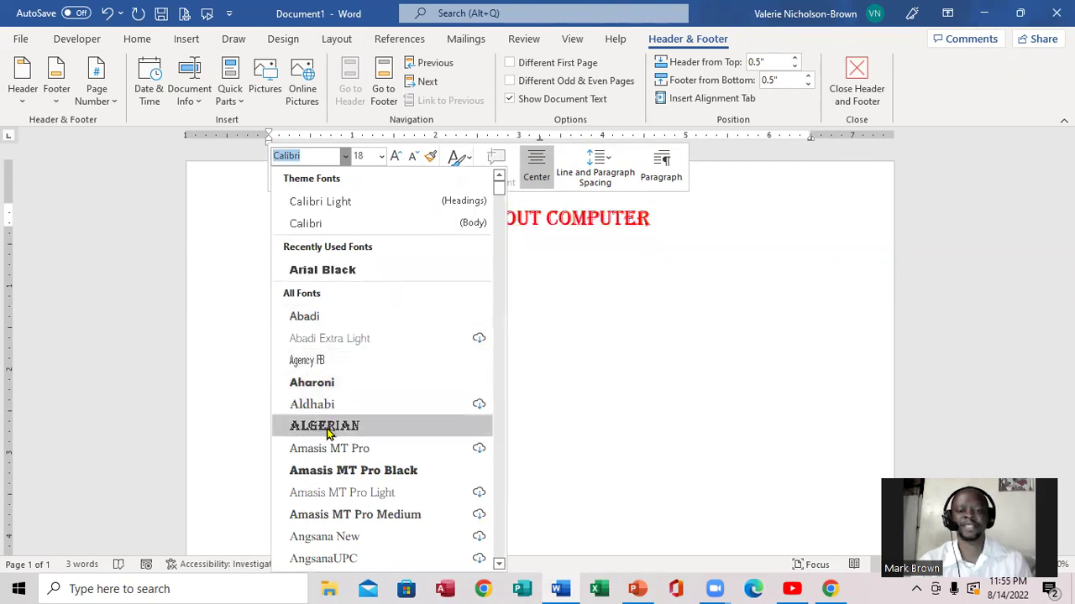
left_click(327, 433)
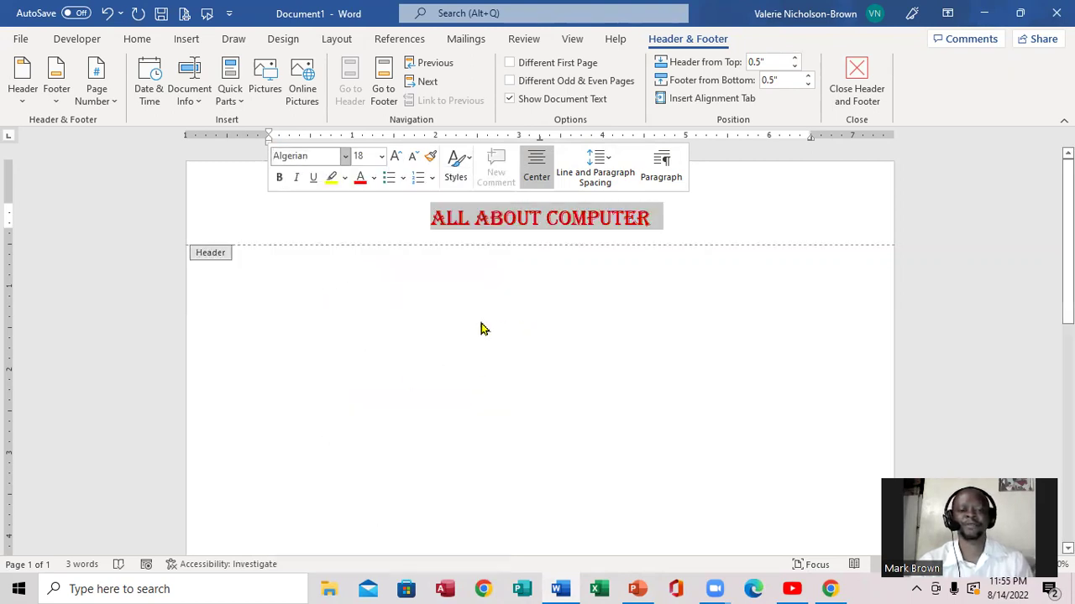
Close header editing, glance at PowerPoint slide 6, and return to Word.
left_click(858, 87)
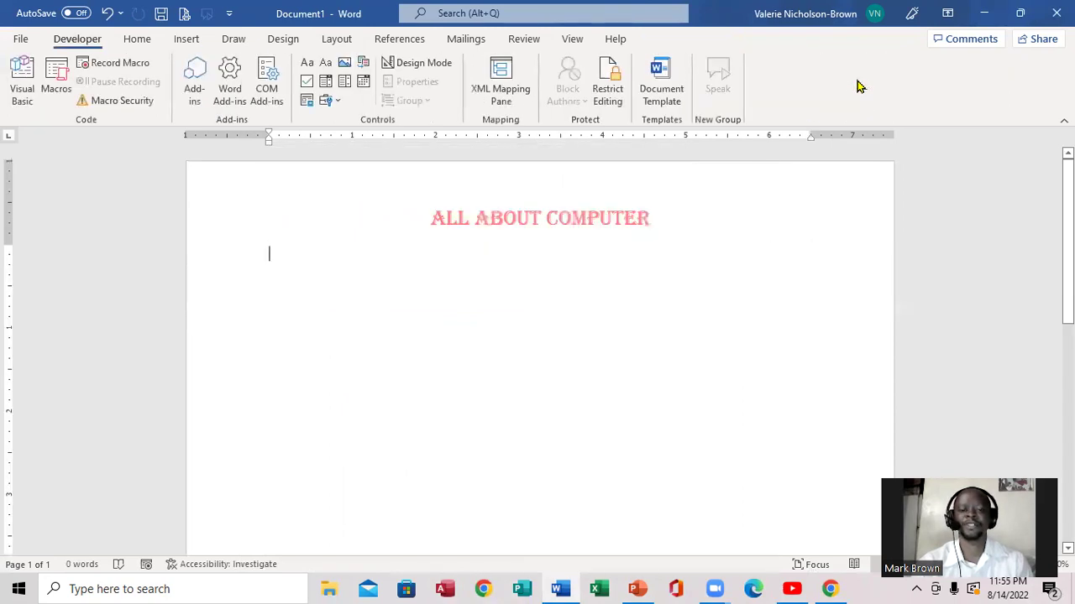
left_click(637, 588)
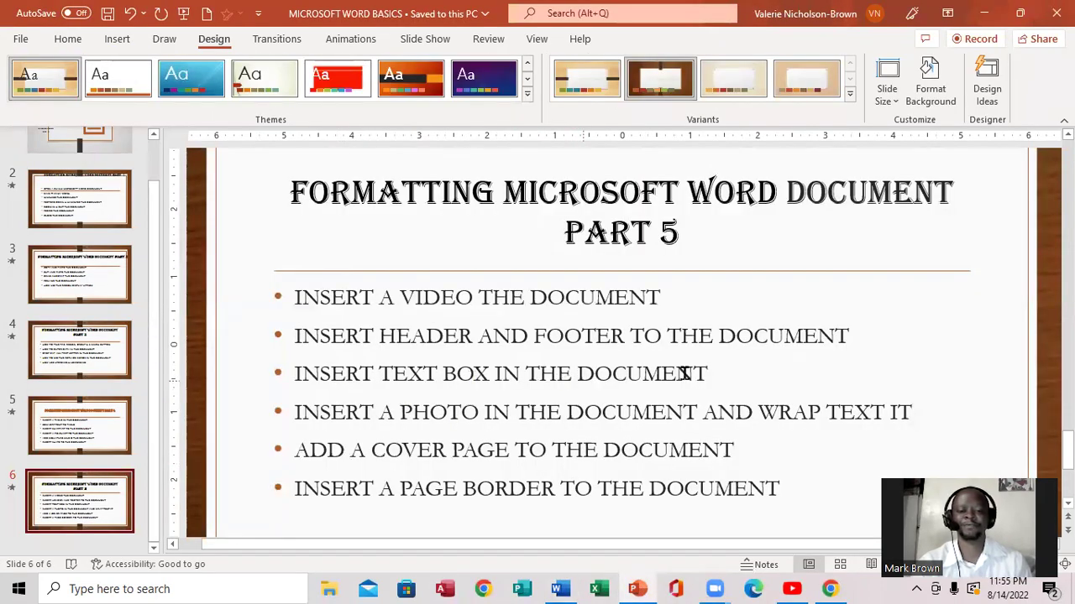
left_click(560, 588)
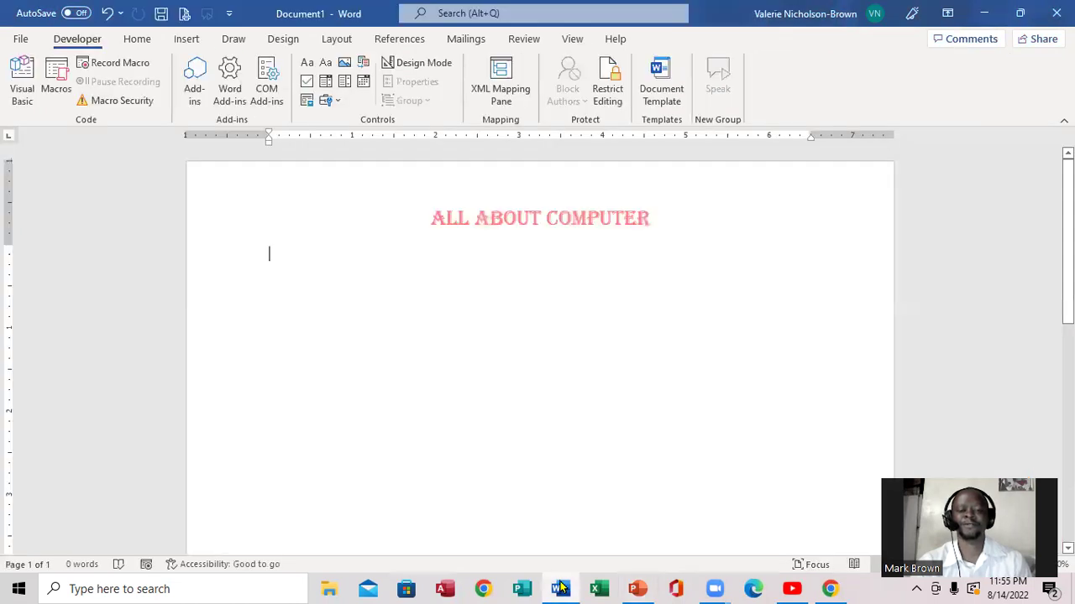
Insert a Simple Text Box from the Text Box gallery below the title.
left_click(176, 44)
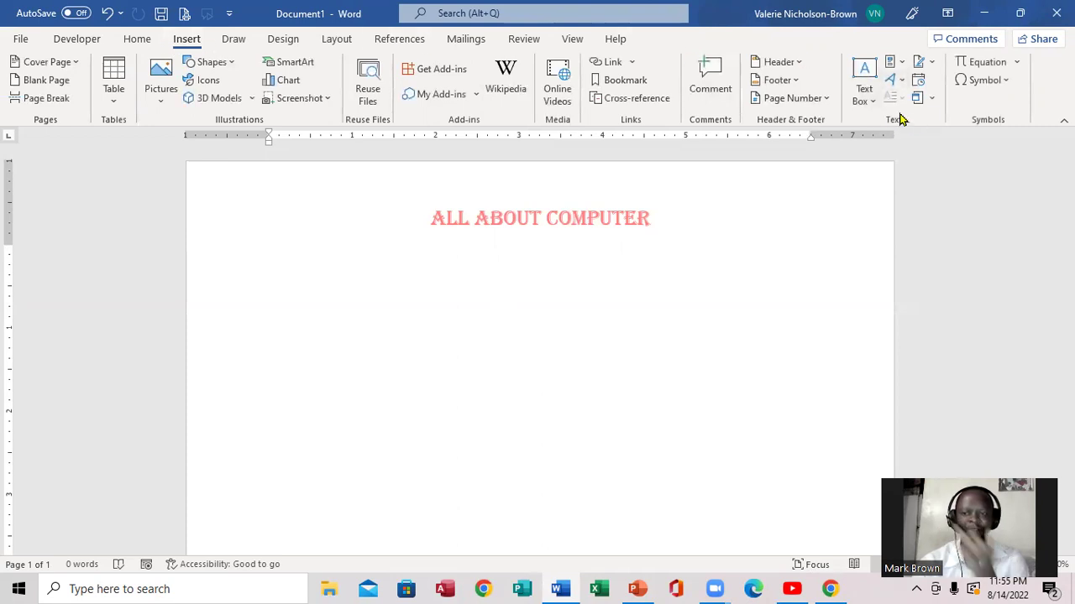
left_click(873, 101)
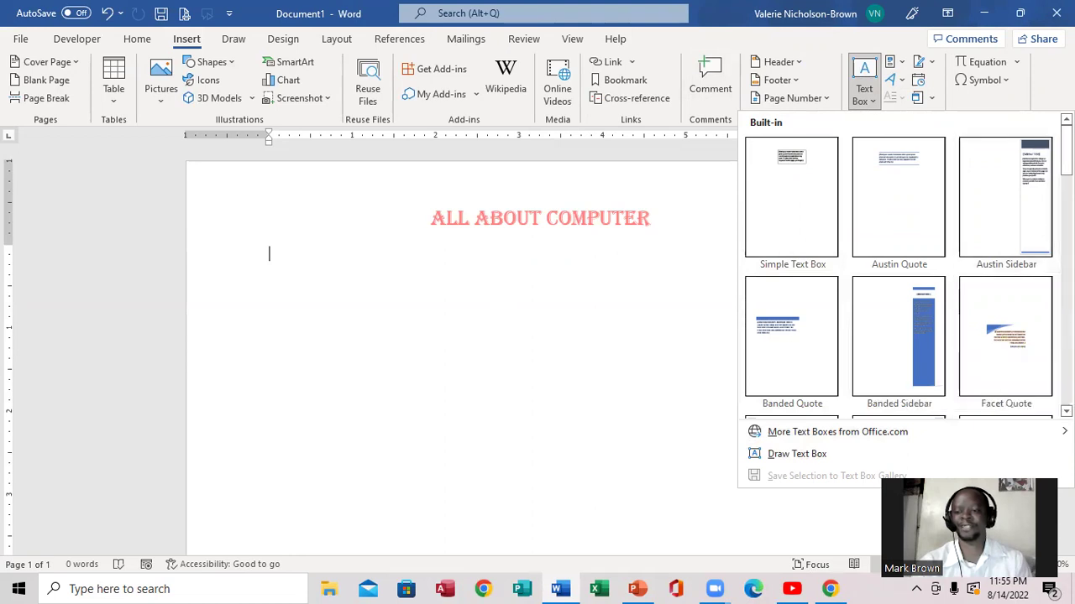
scroll(898, 269, "down", 3)
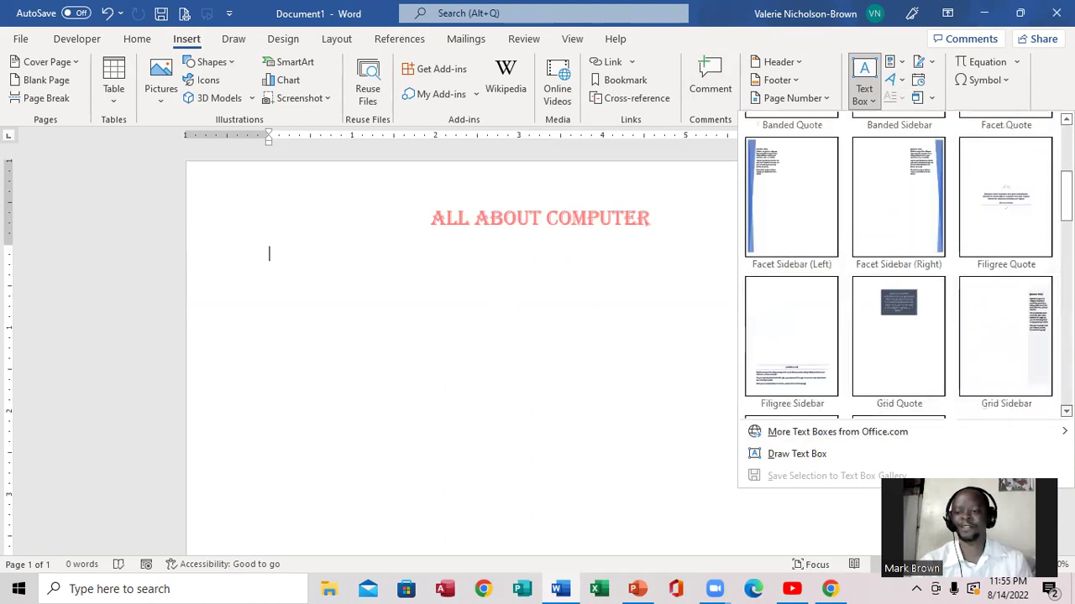
scroll(898, 269, "down", 4)
scroll(898, 269, "down", 2)
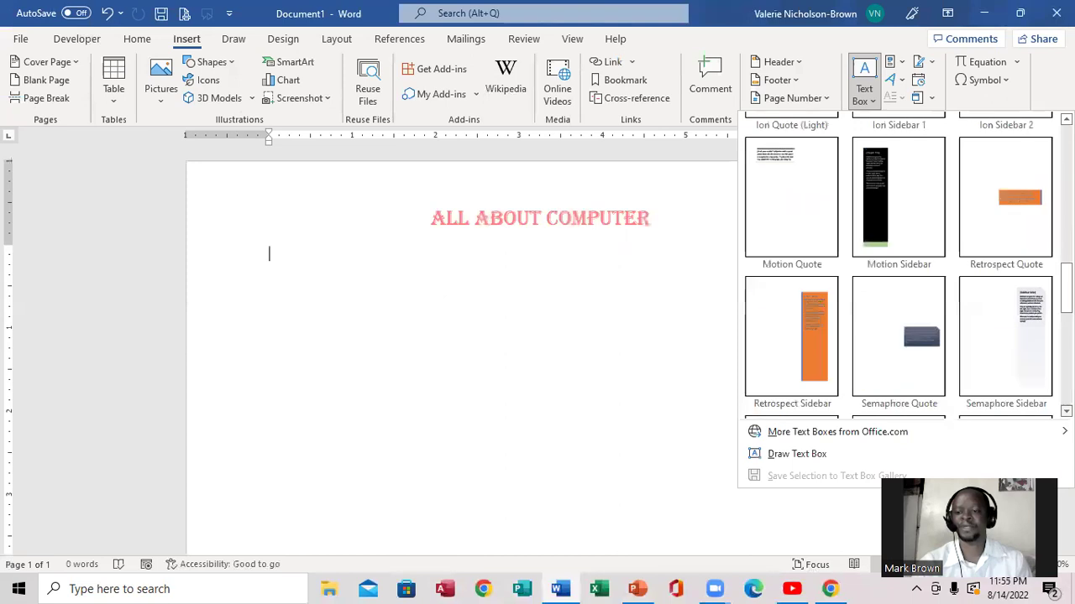
scroll(898, 269, "down", 2)
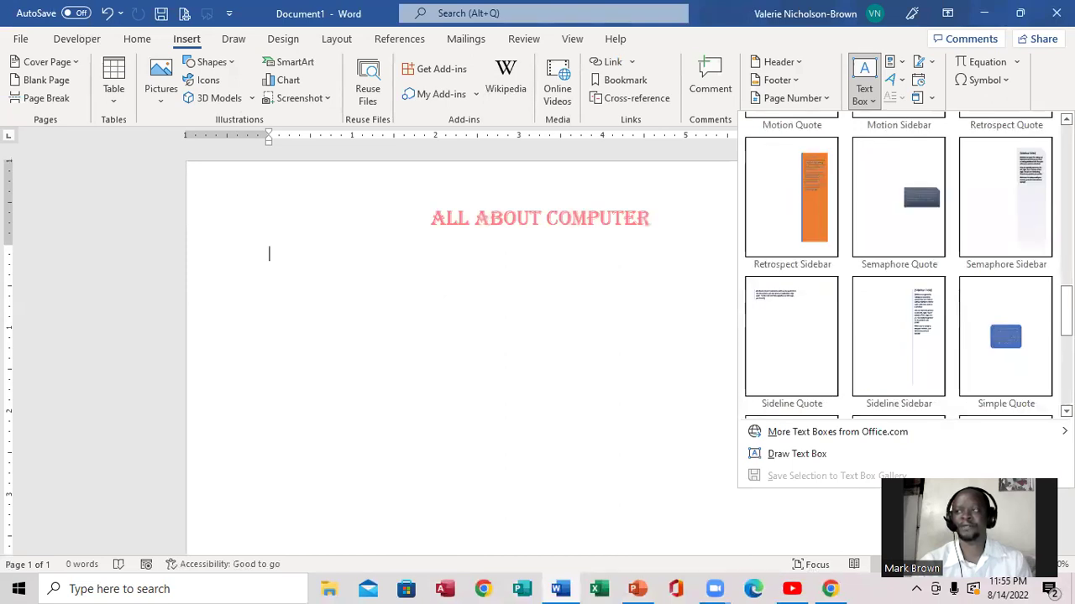
scroll(898, 269, "up", 10)
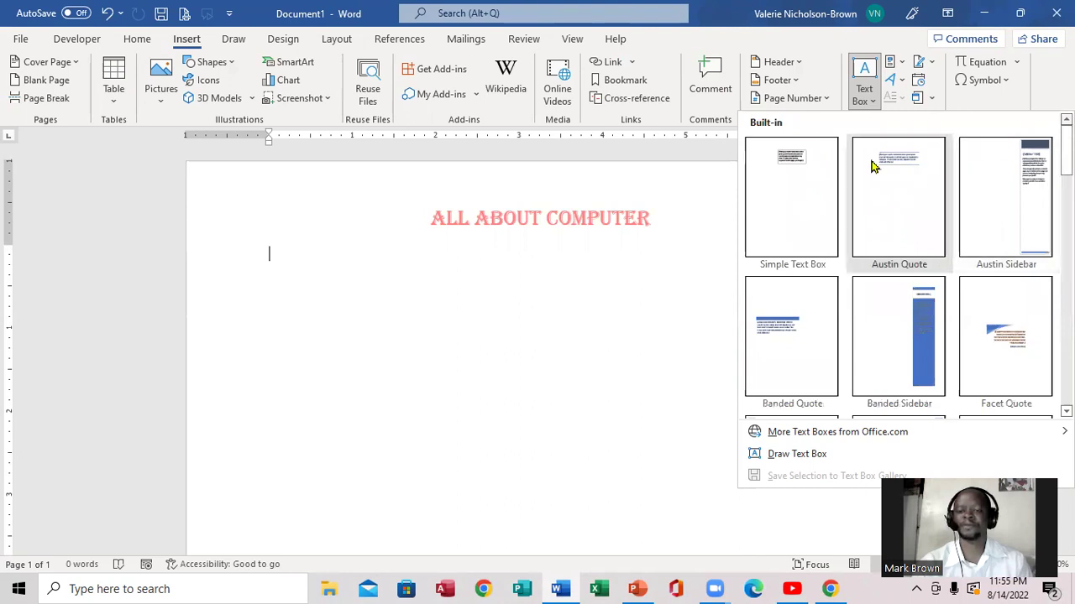
left_click(785, 192)
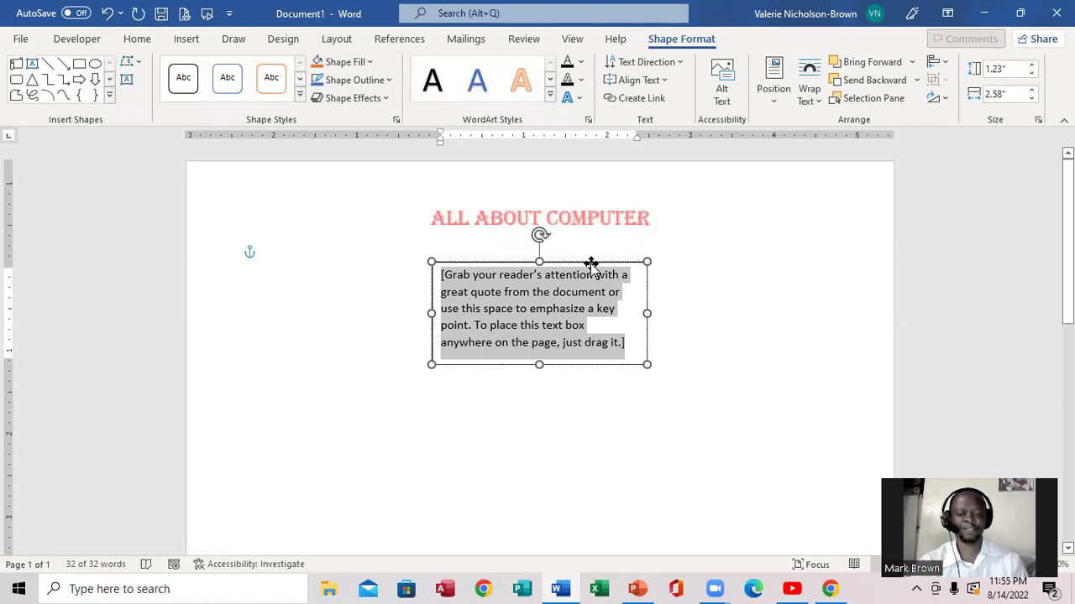
left_click_drag(591, 264, 495, 303)
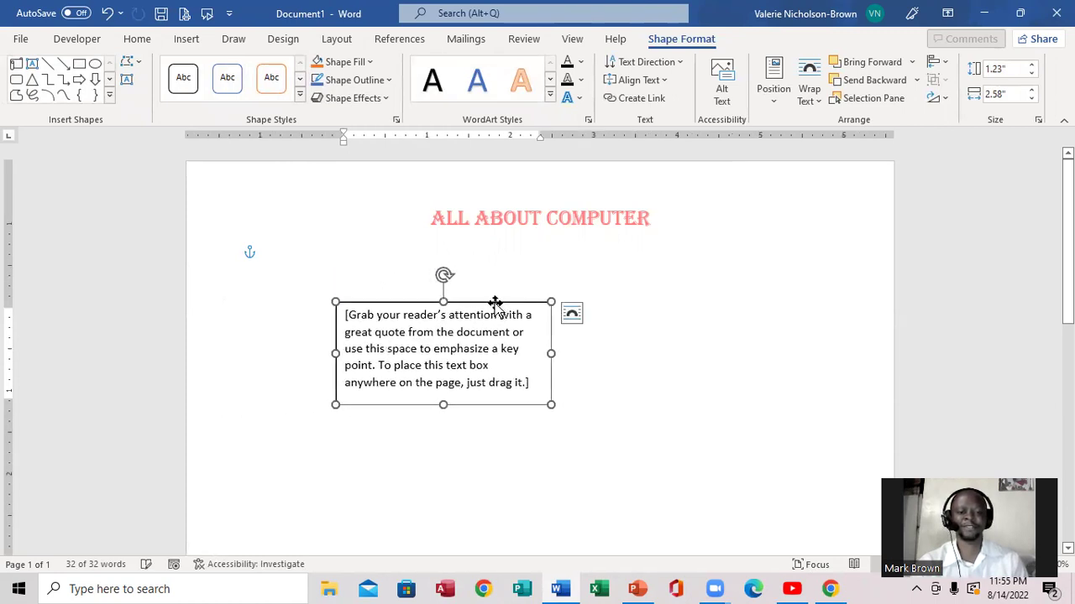
left_click(470, 332)
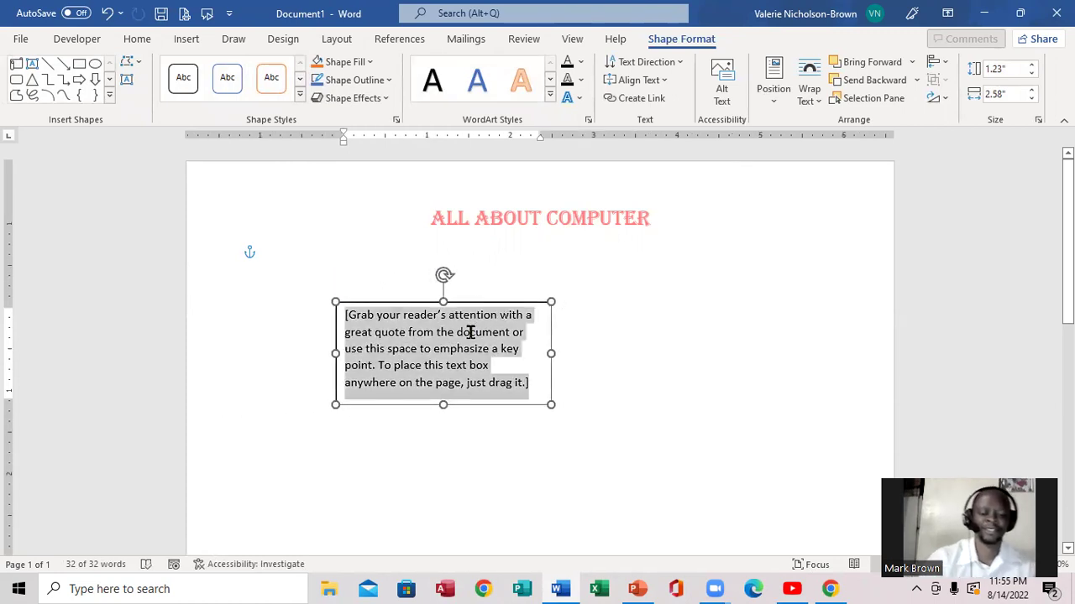
type("GR")
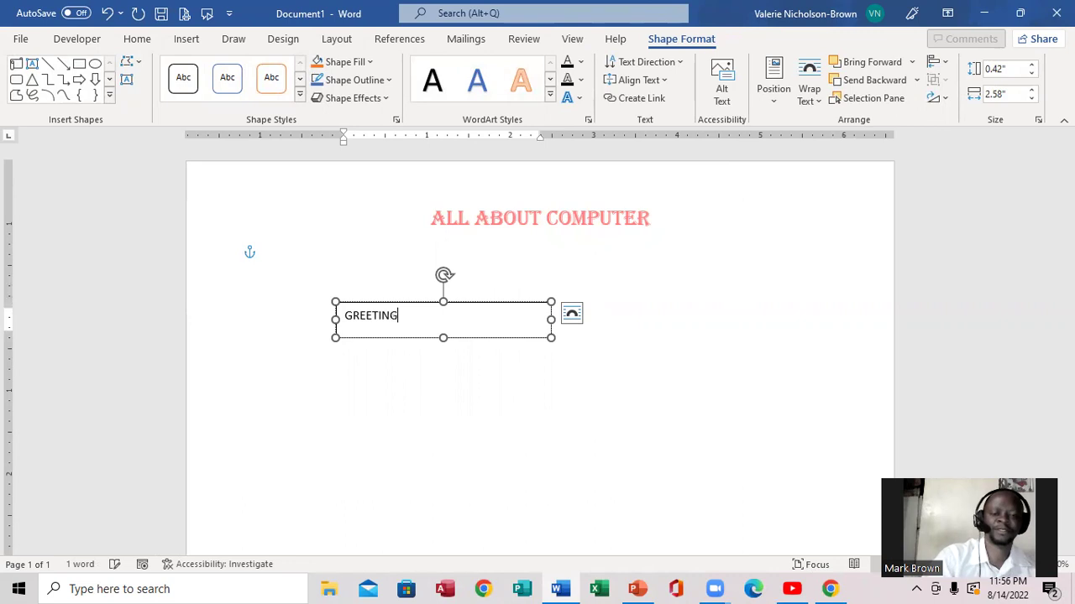
type("EETING")
key("Return")
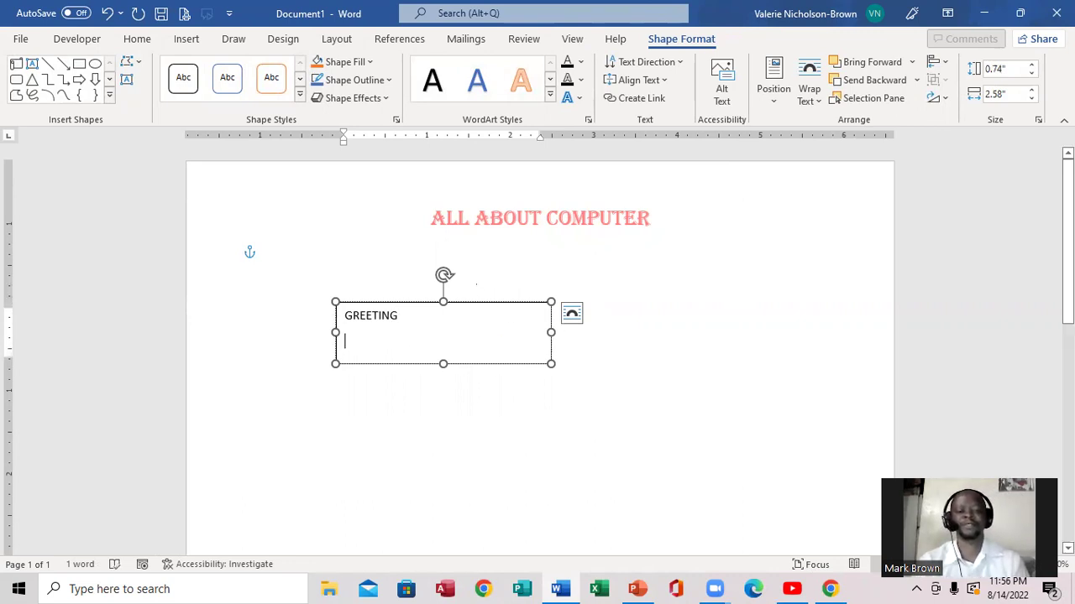
left_click_drag(478, 303, 412, 288)
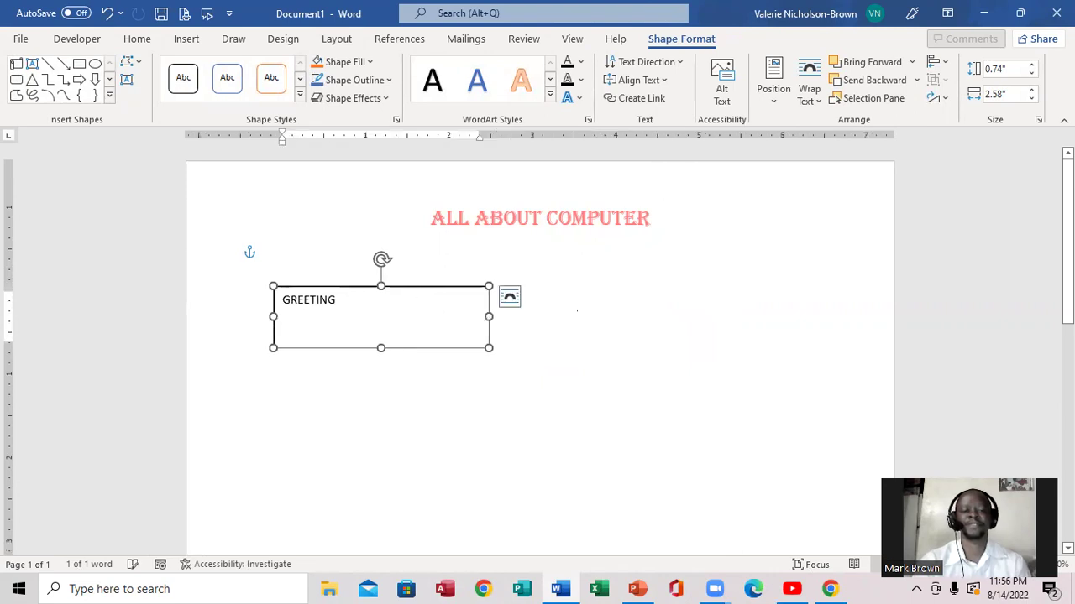
left_click(269, 252)
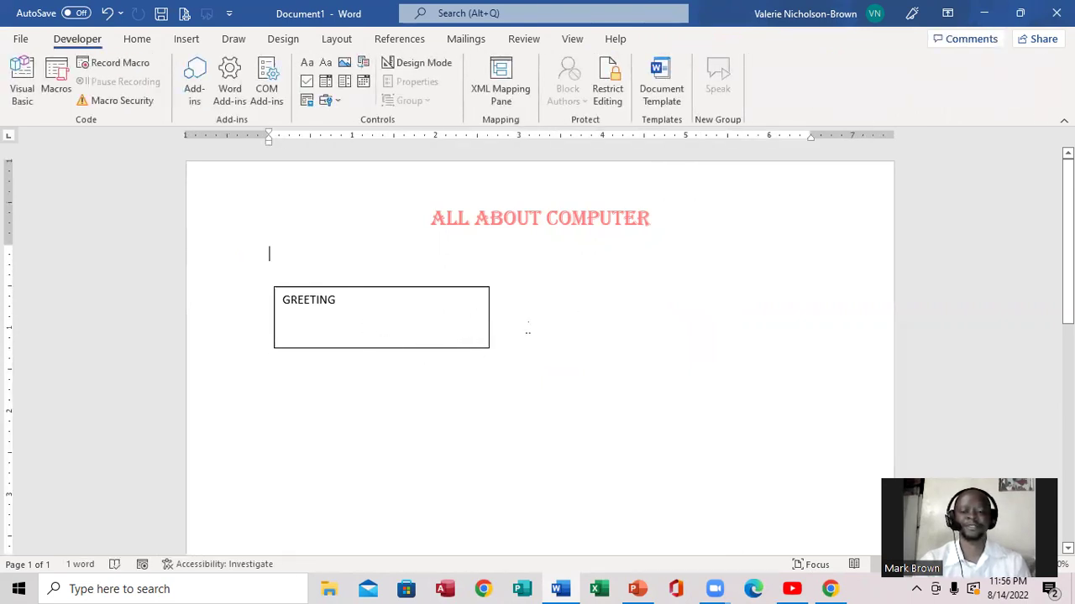
left_click(450, 291)
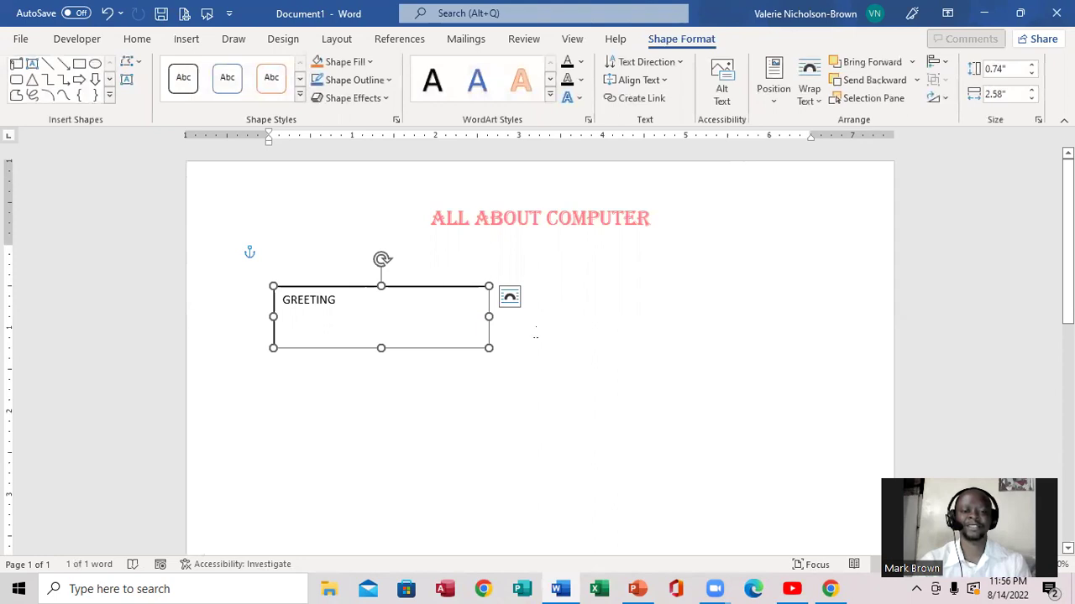
key("Escape")
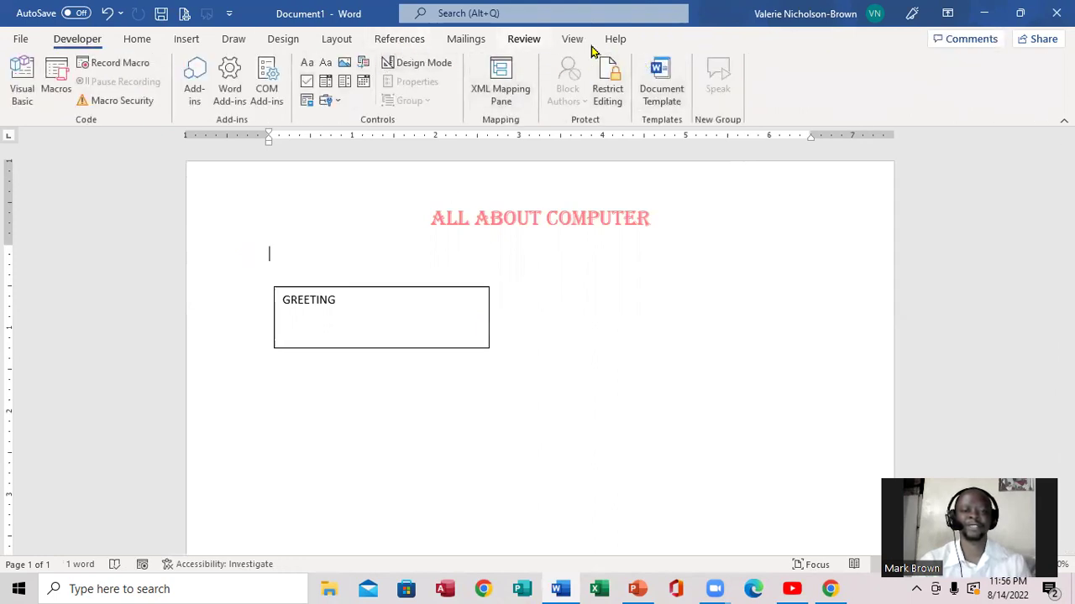
left_click(434, 288)
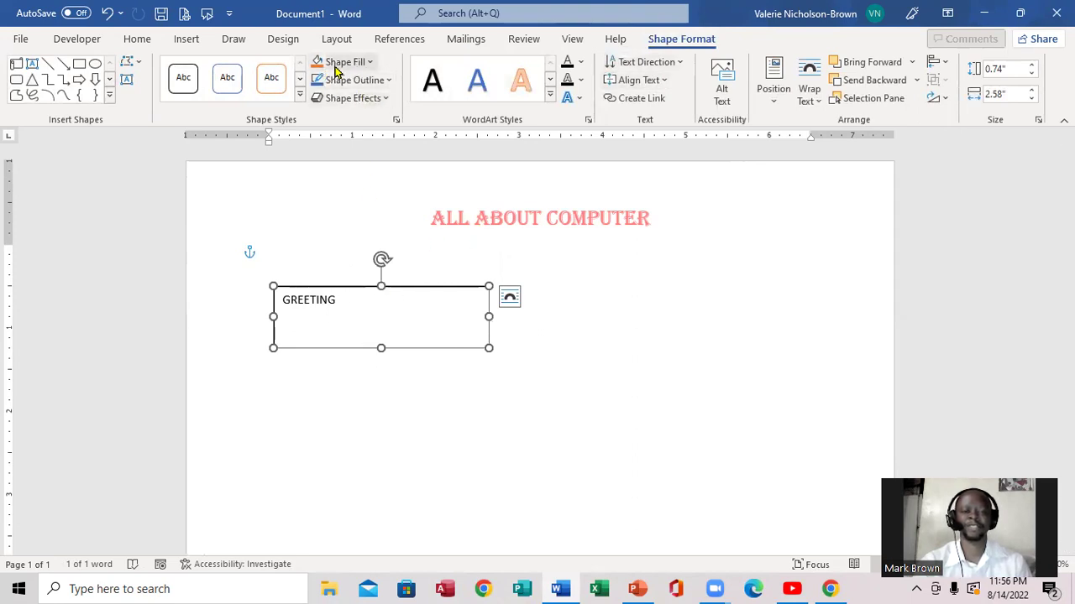
Give the GREETING text box No Fill and No Outline.
left_click(370, 63)
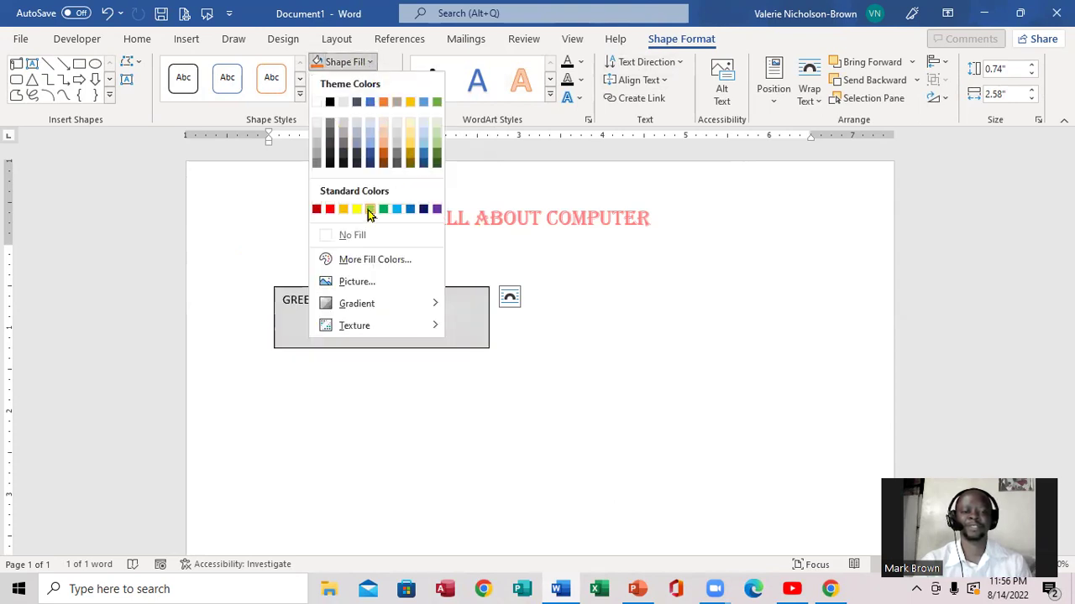
left_click(356, 236)
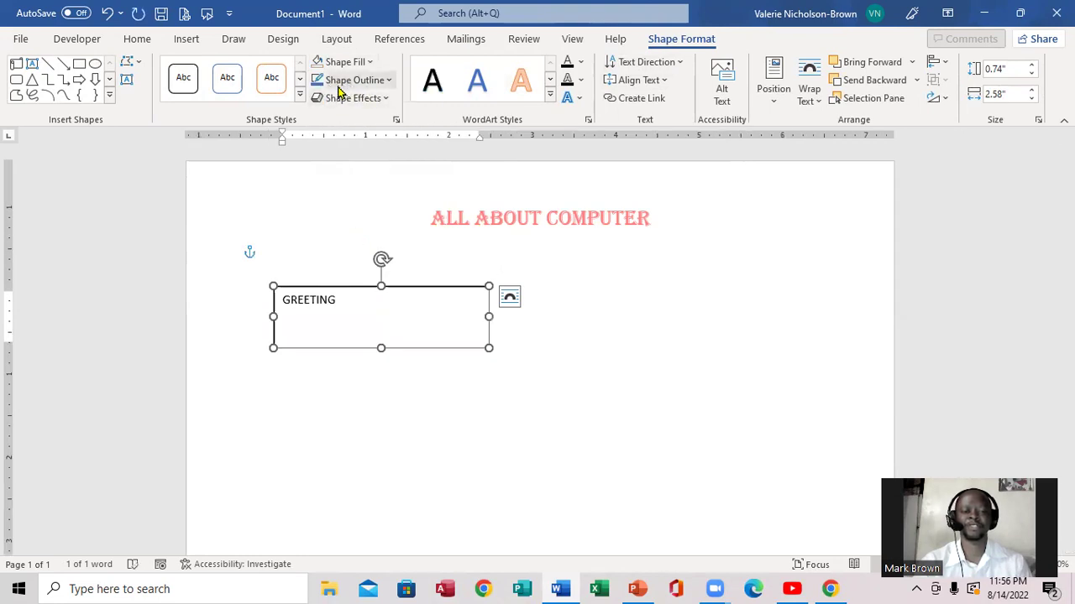
left_click(389, 79)
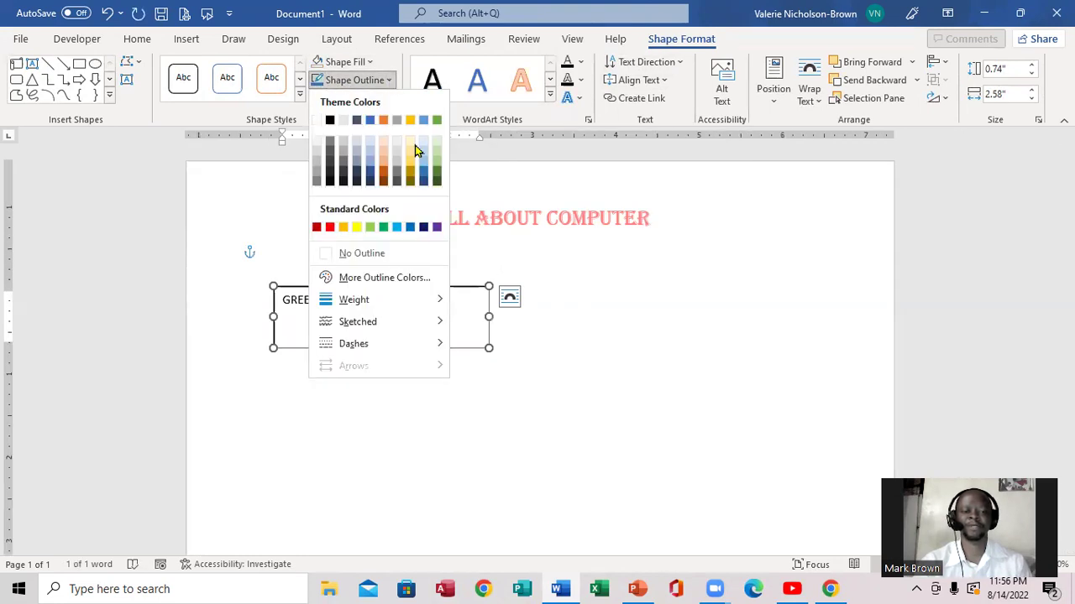
left_click(360, 252)
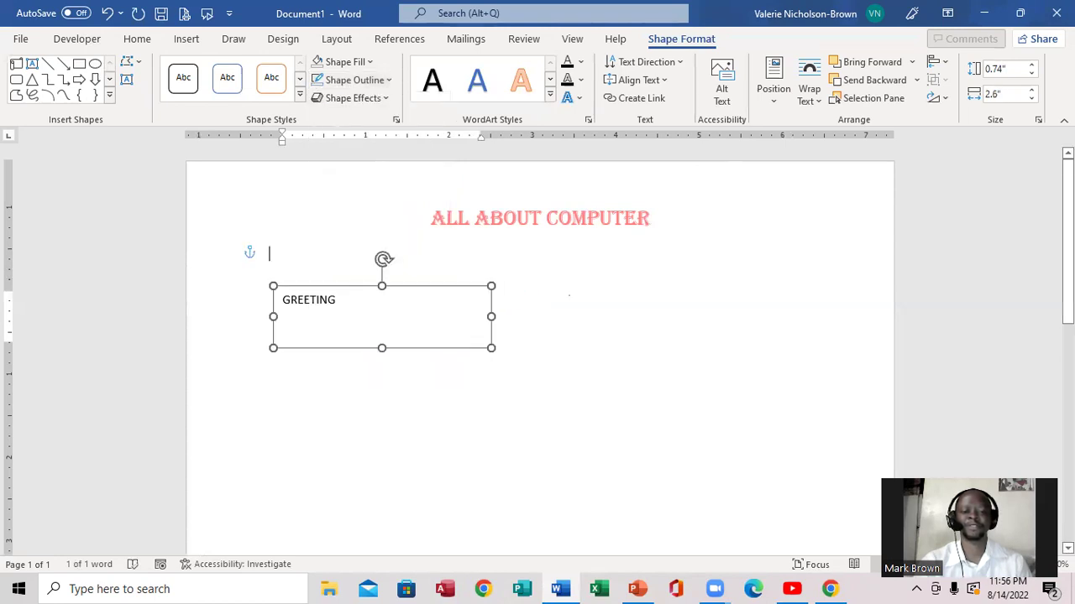
left_click(569, 295)
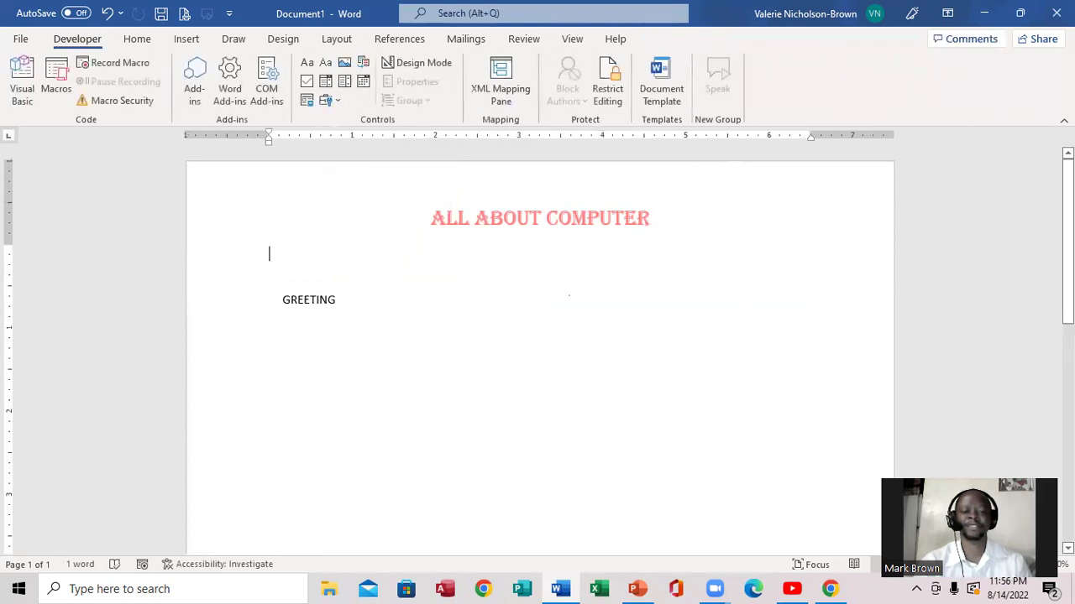
Drag the GREETING box right toward the page centre.
left_click(322, 300)
left_click_drag(322, 288, 446, 294)
key("Escape")
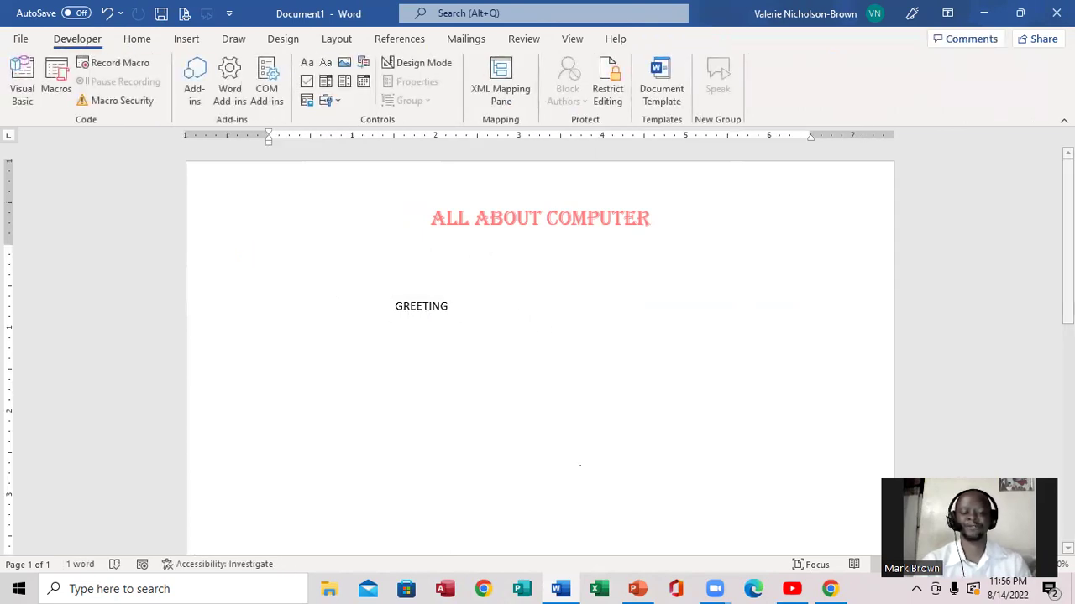
Check PowerPoint's Part 5 outline slide, then return to Word's Insert commands.
left_click(634, 588)
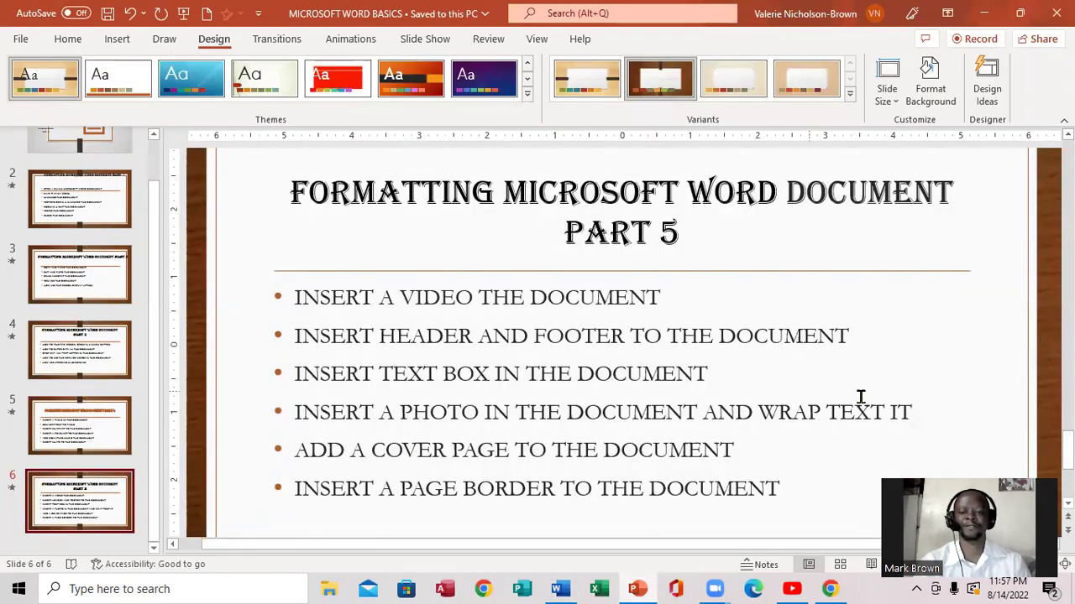
left_click(561, 588)
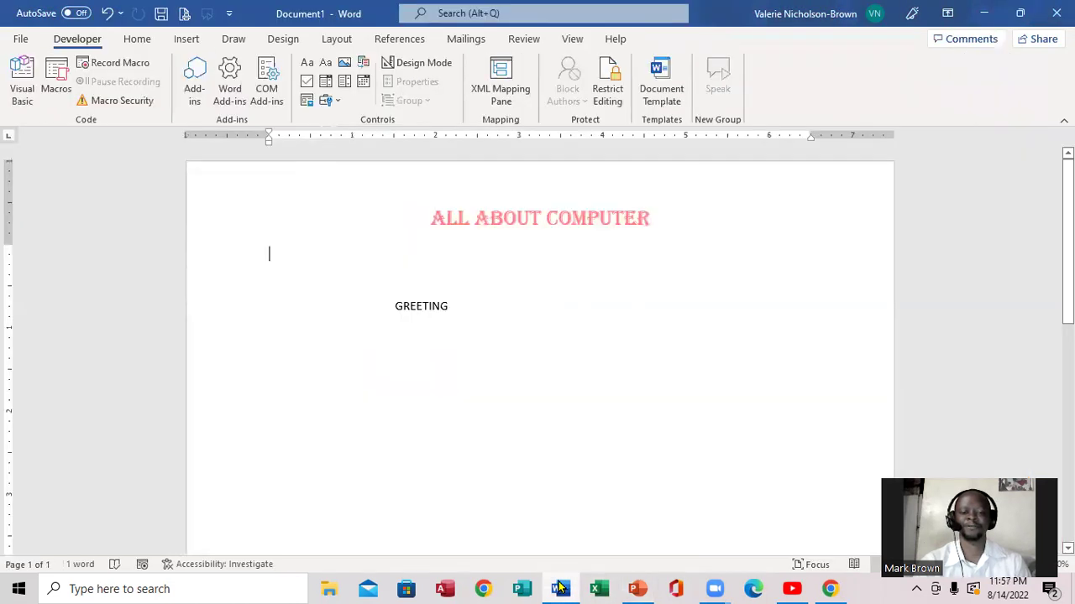
left_click(193, 39)
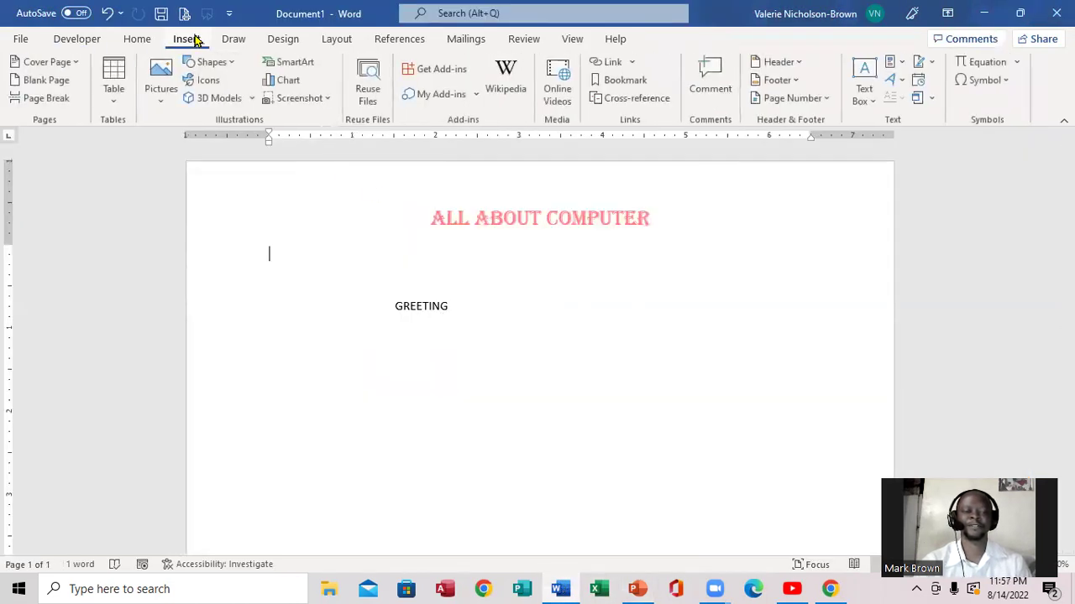
Choose a picture from this device and browse to the all folder on the Desktop.
left_click(161, 99)
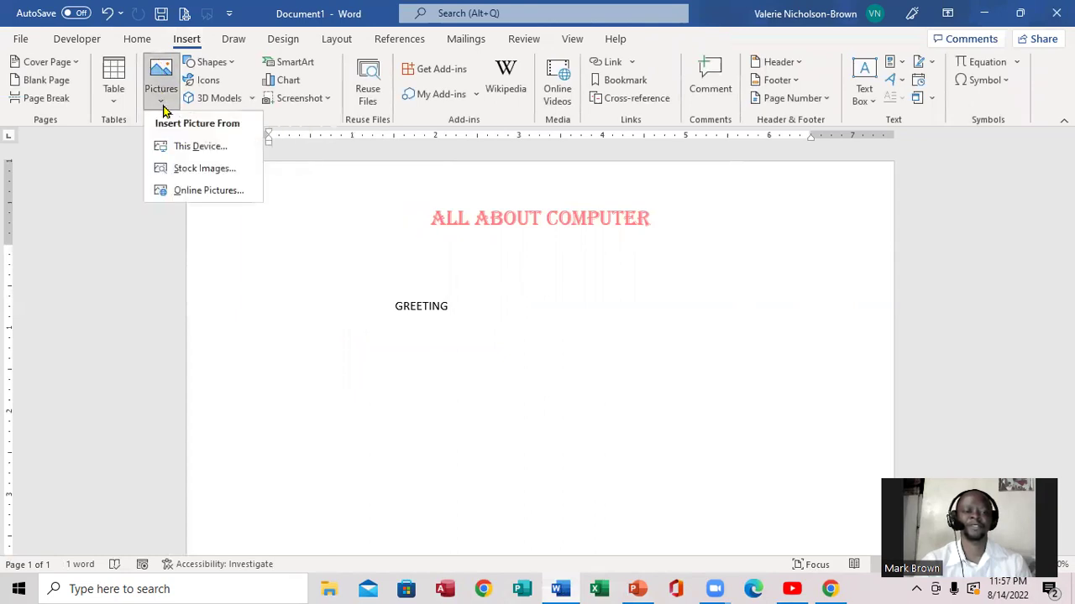
left_click(189, 151)
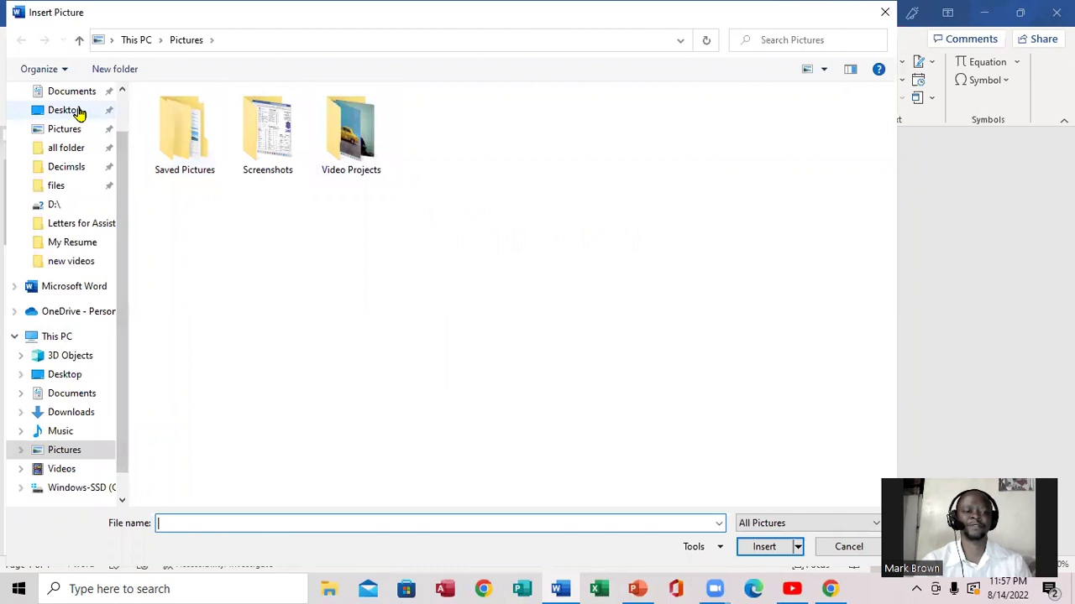
left_click(68, 110)
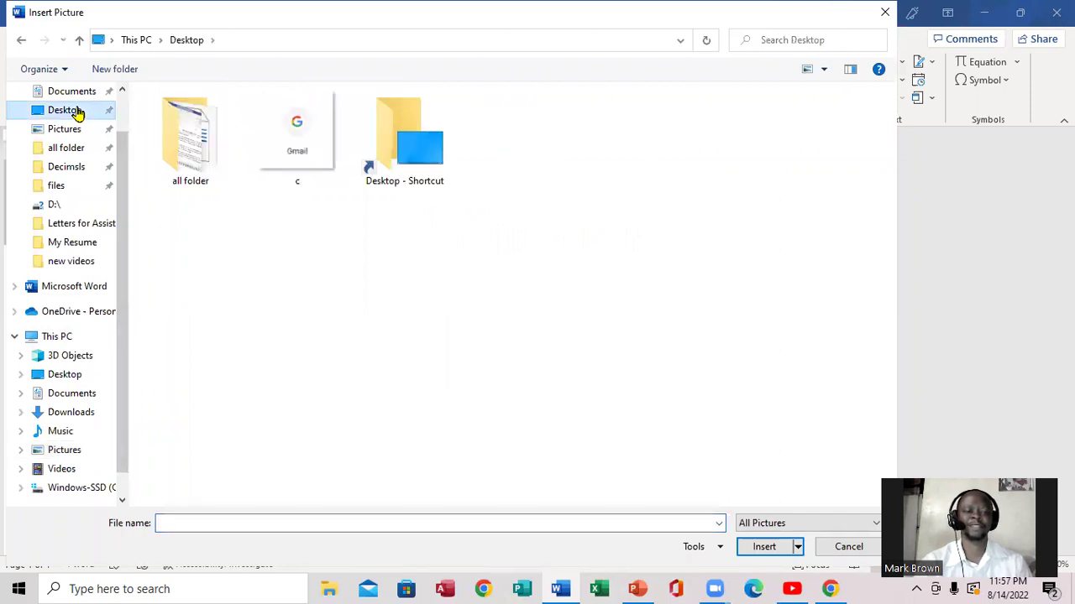
scroll(122, 110, "up", 1)
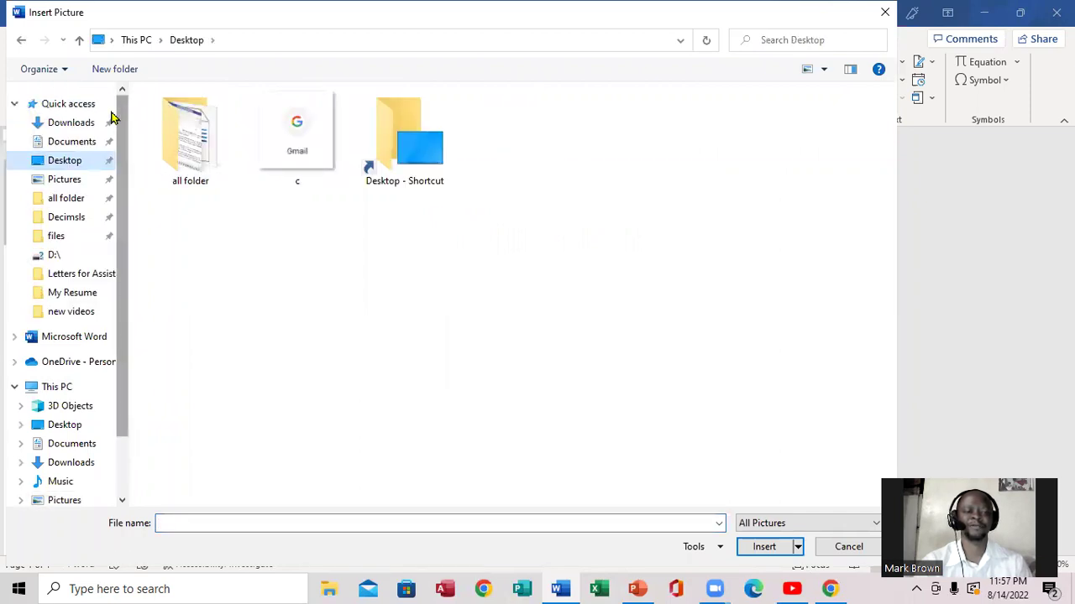
left_click(185, 145)
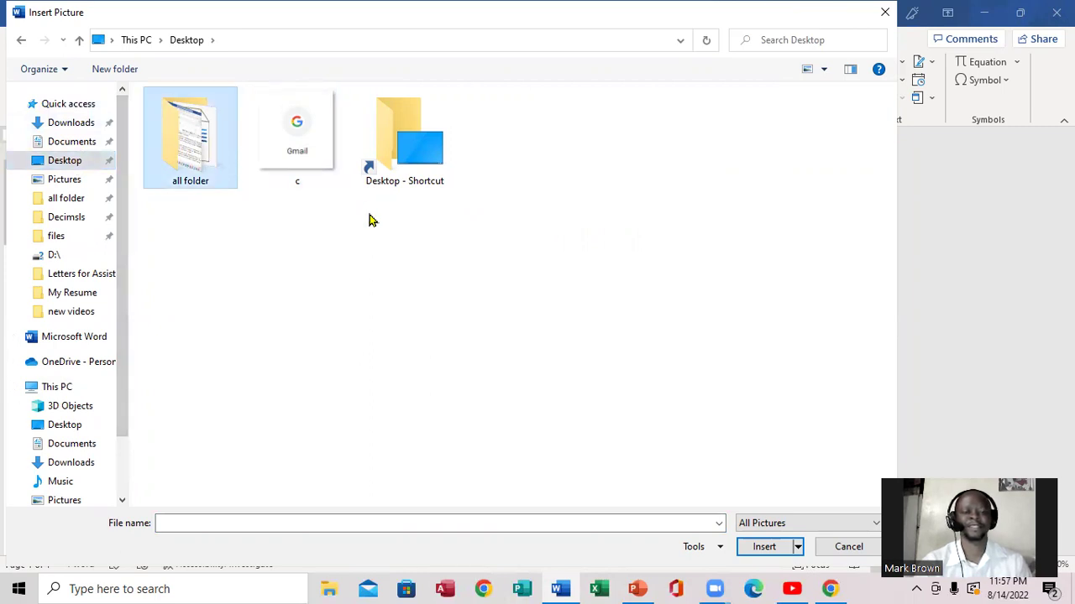
right_click(207, 152)
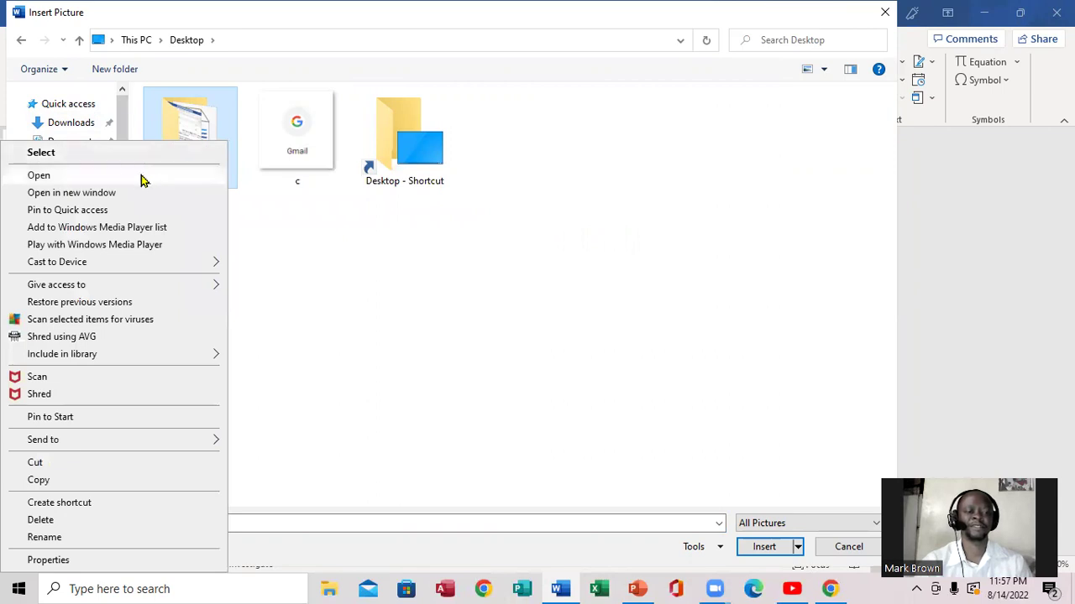
left_click(140, 178)
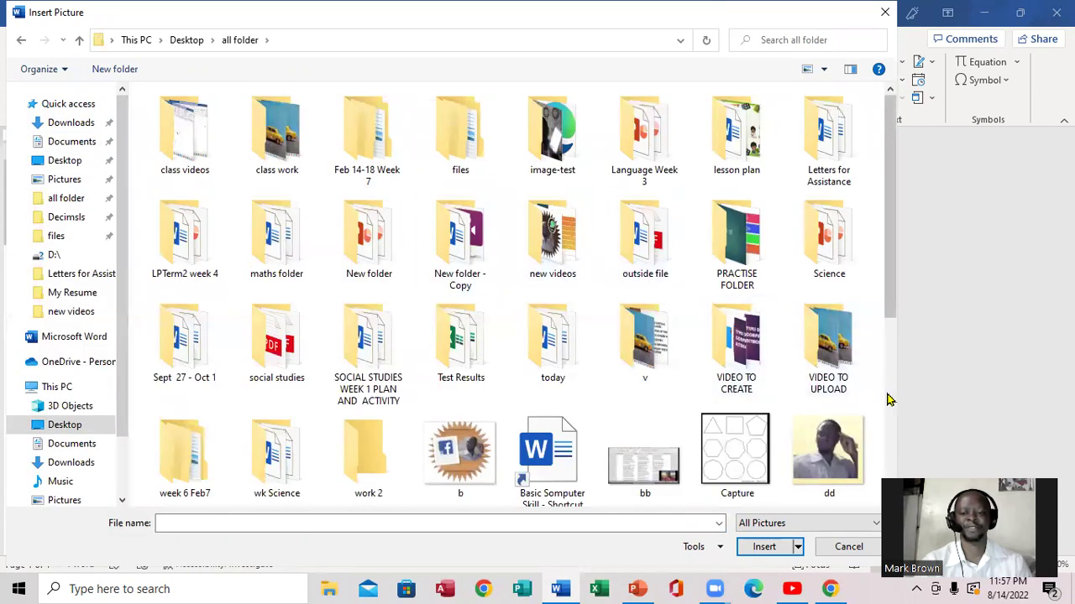
Select the dd photo and insert it into the document beside GREETING.
left_click(833, 452)
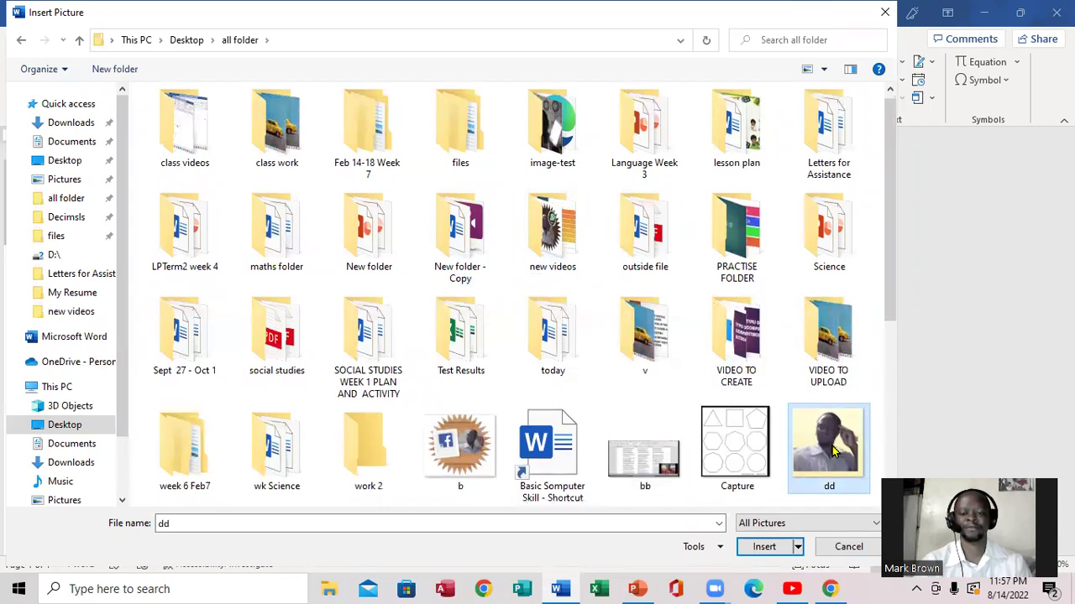
scroll(892, 394, "down", 3)
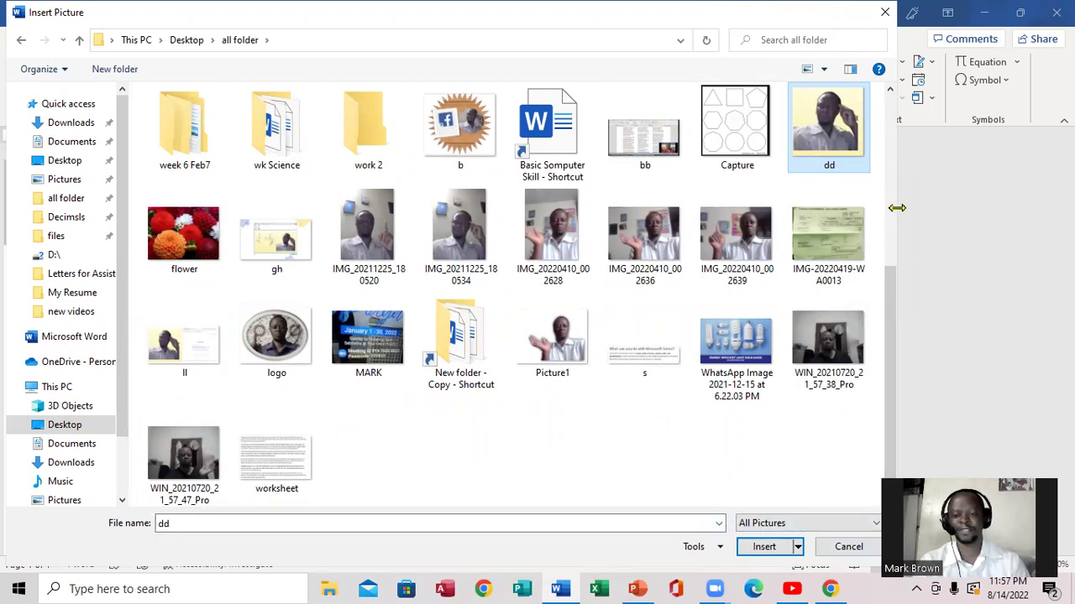
left_click_drag(897, 207, 802, 205)
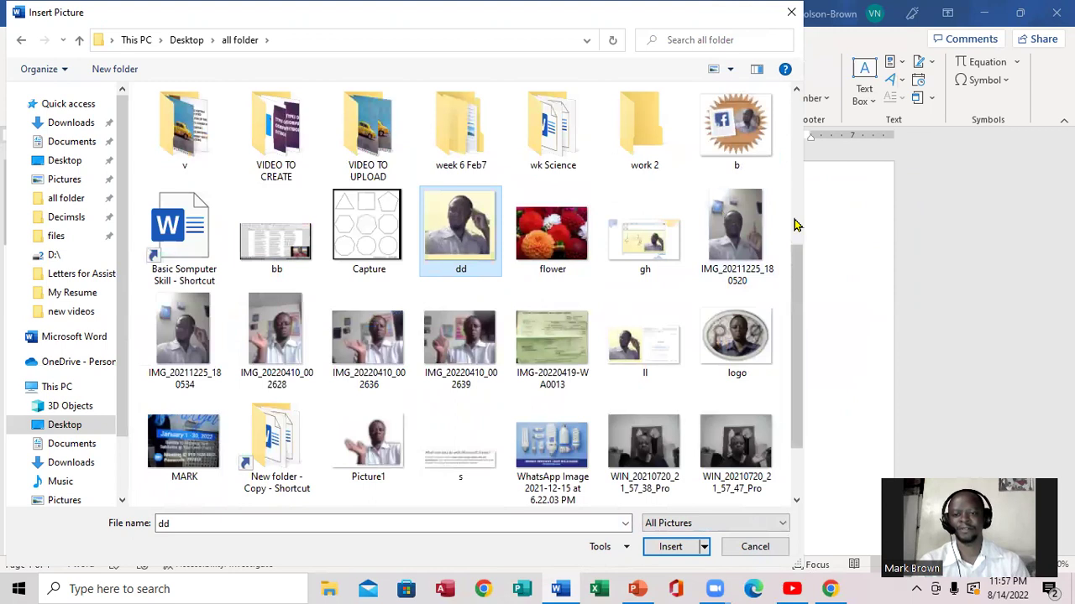
scroll(796, 225, "up", 3)
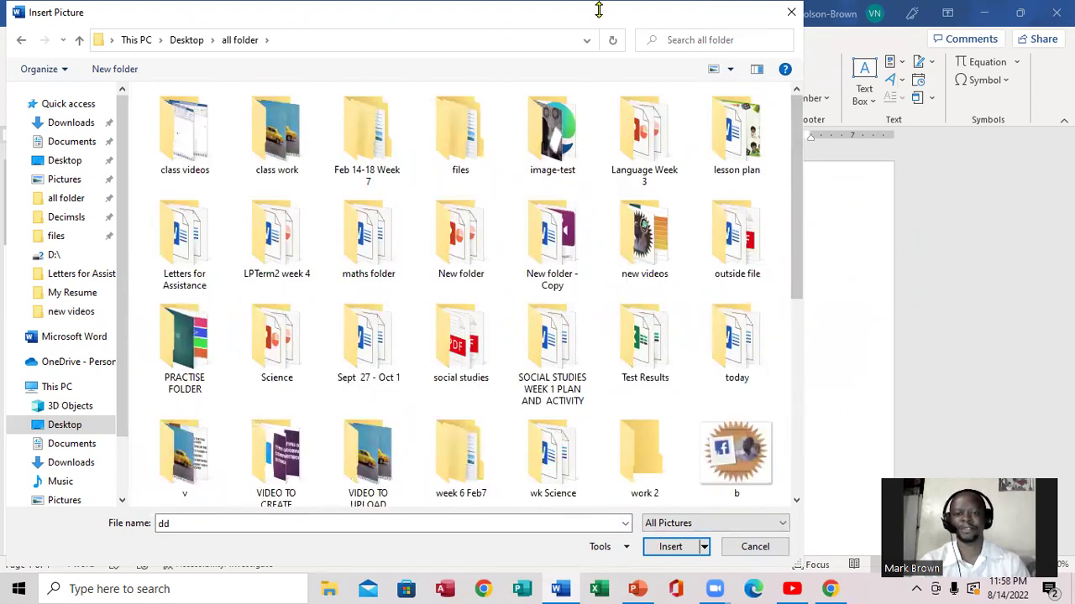
left_click_drag(606, 96, 560, 26)
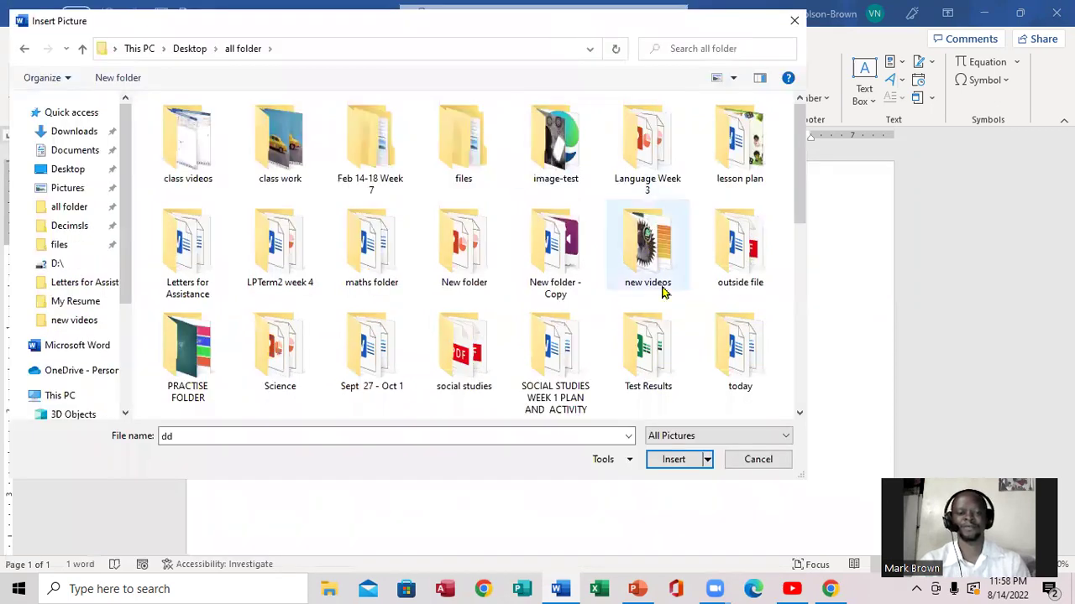
left_click(800, 414)
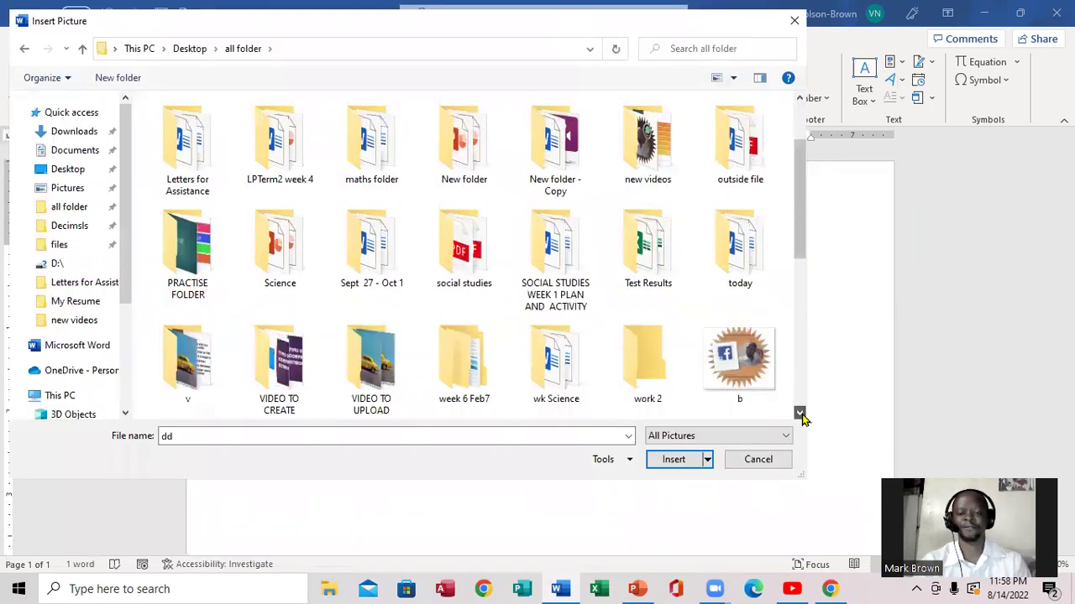
left_click(800, 415)
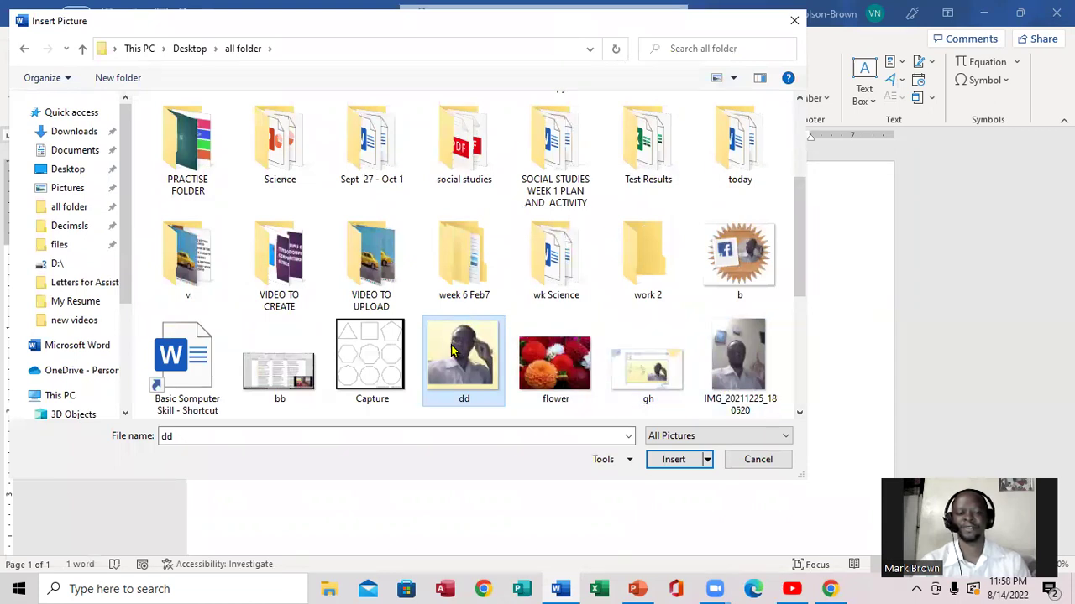
left_click(673, 460)
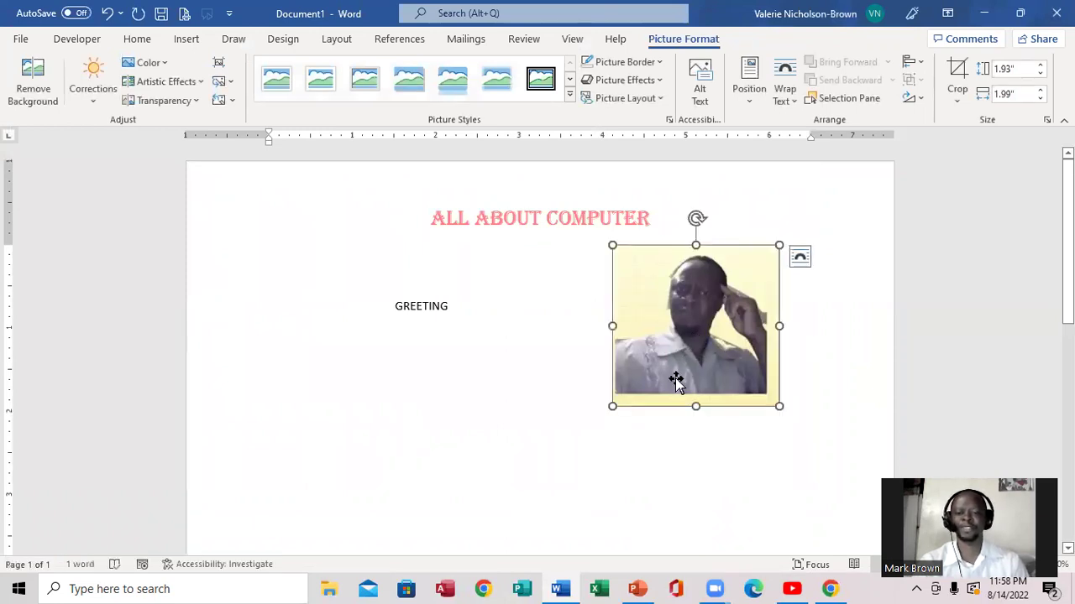
Change the dd photo's text wrapping to Behind Text.
right_click(715, 317)
mouse_move(782, 500)
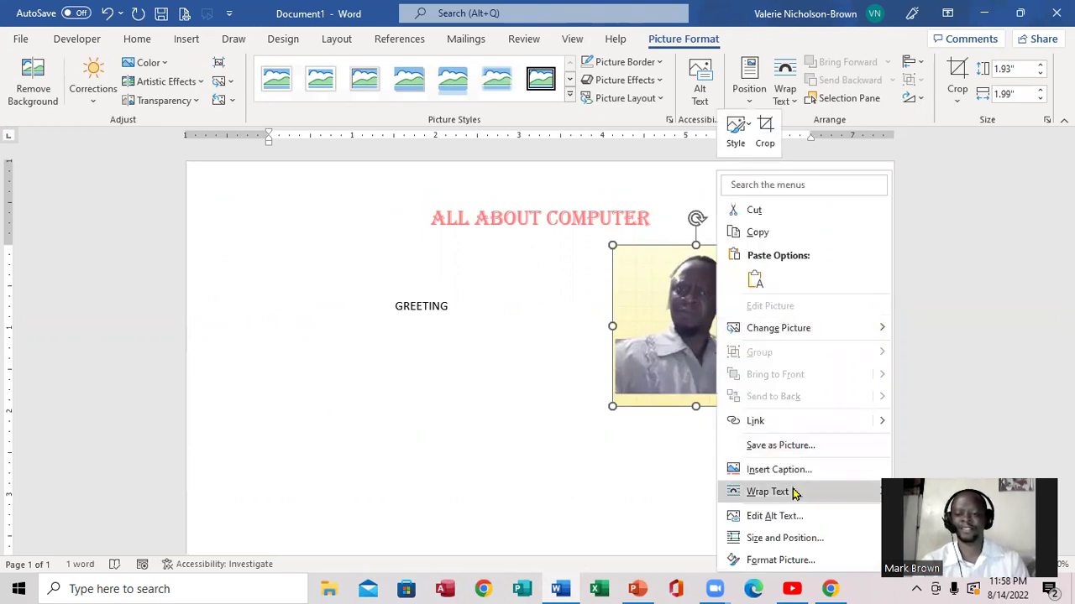
left_click(930, 458)
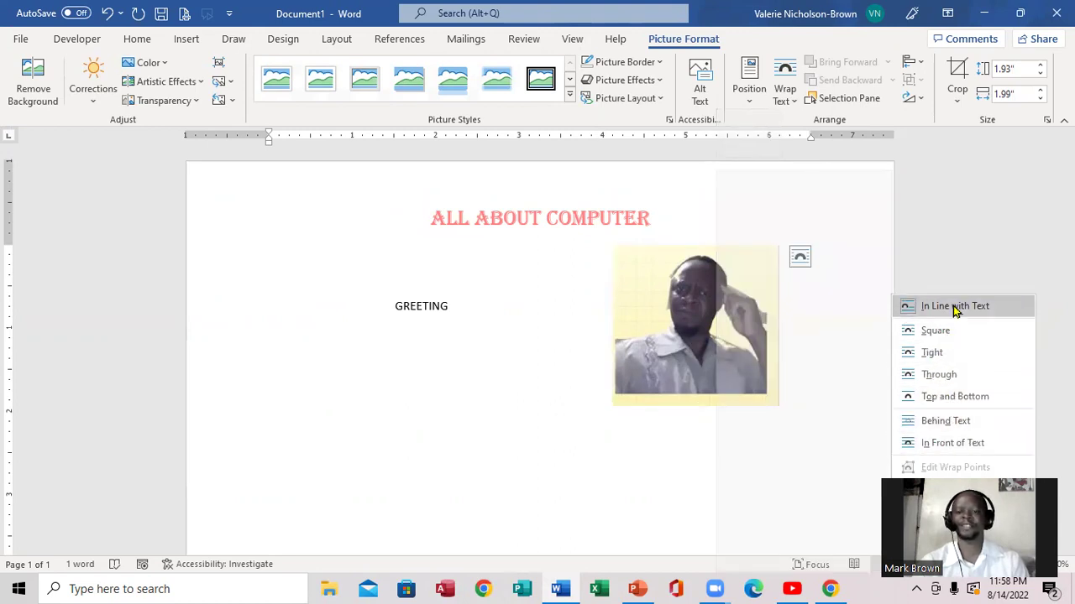
key("Escape")
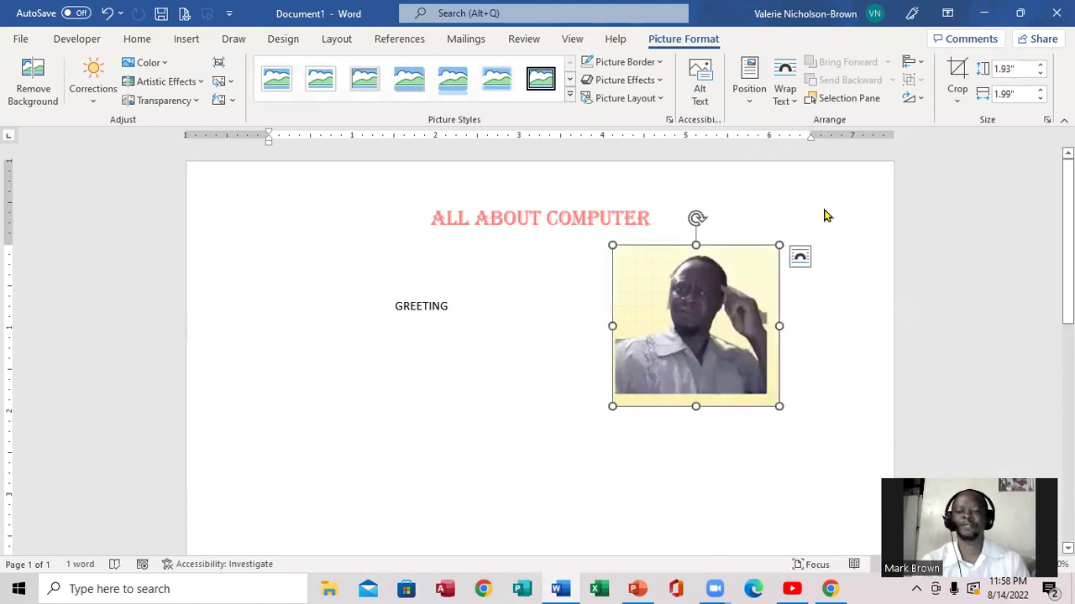
left_click(795, 101)
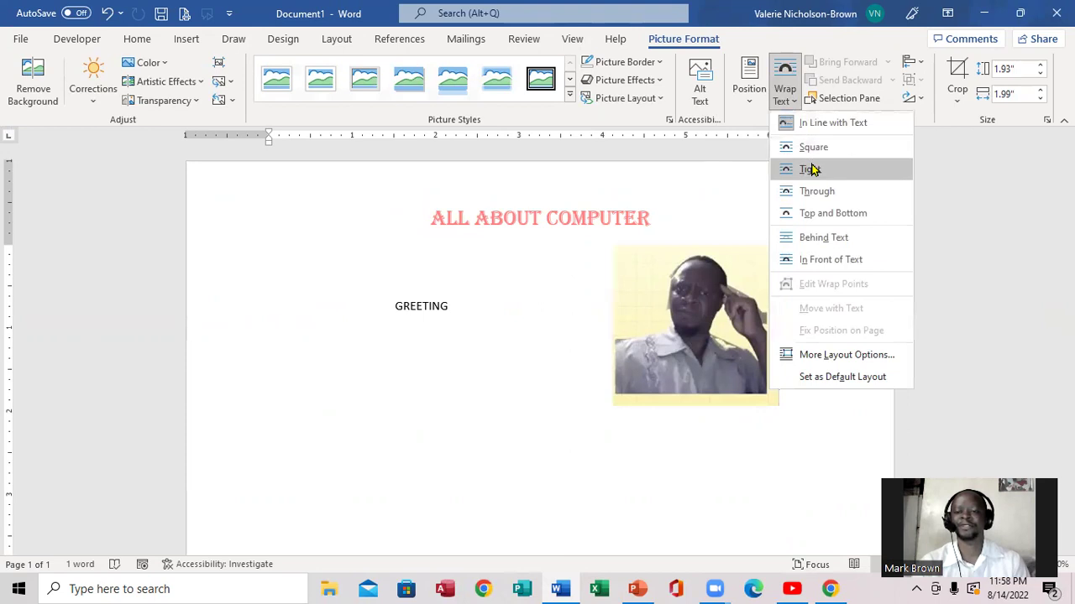
left_click(827, 240)
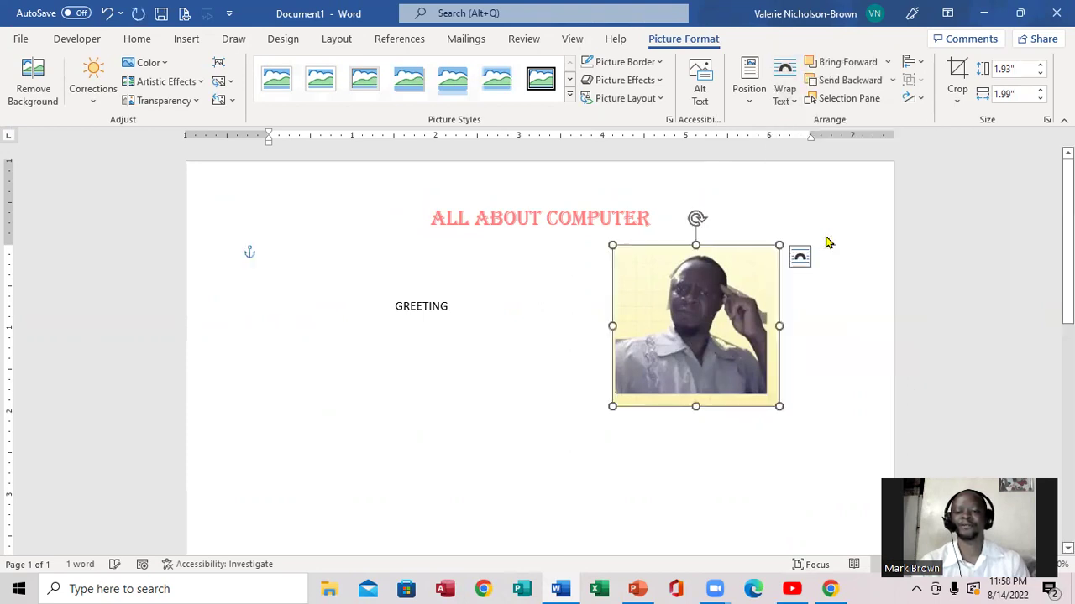
Move the photo below GREETING, shrink it slightly, and apply the tilted white-frame picture style.
left_click_drag(758, 286, 644, 384)
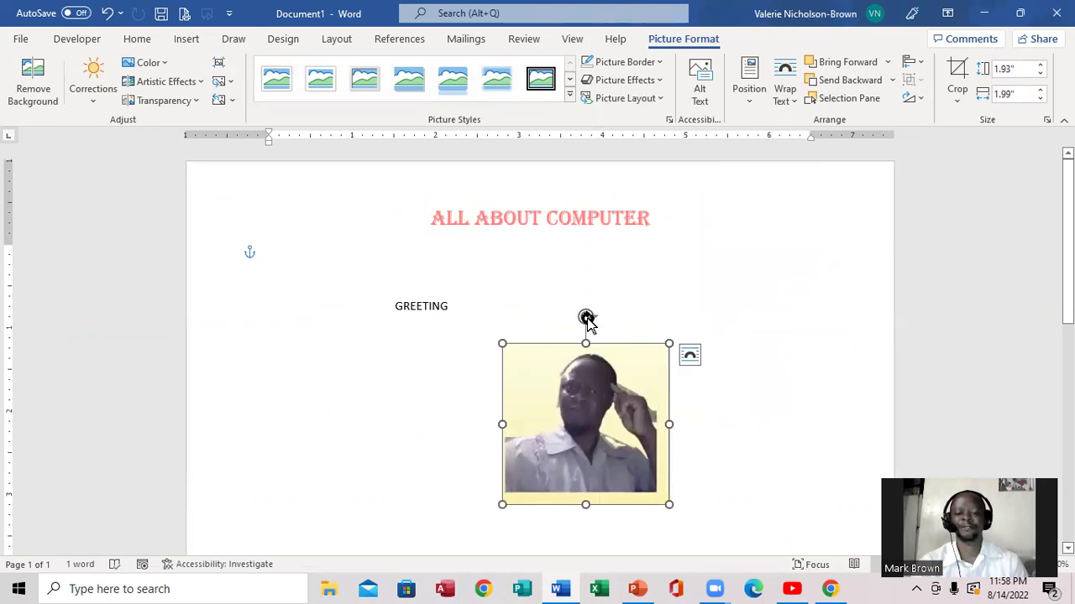
mouse_move(585, 319)
left_mouse_down()
mouse_move(540, 326)
mouse_move(597, 330)
mouse_move(586, 327)
left_mouse_up()
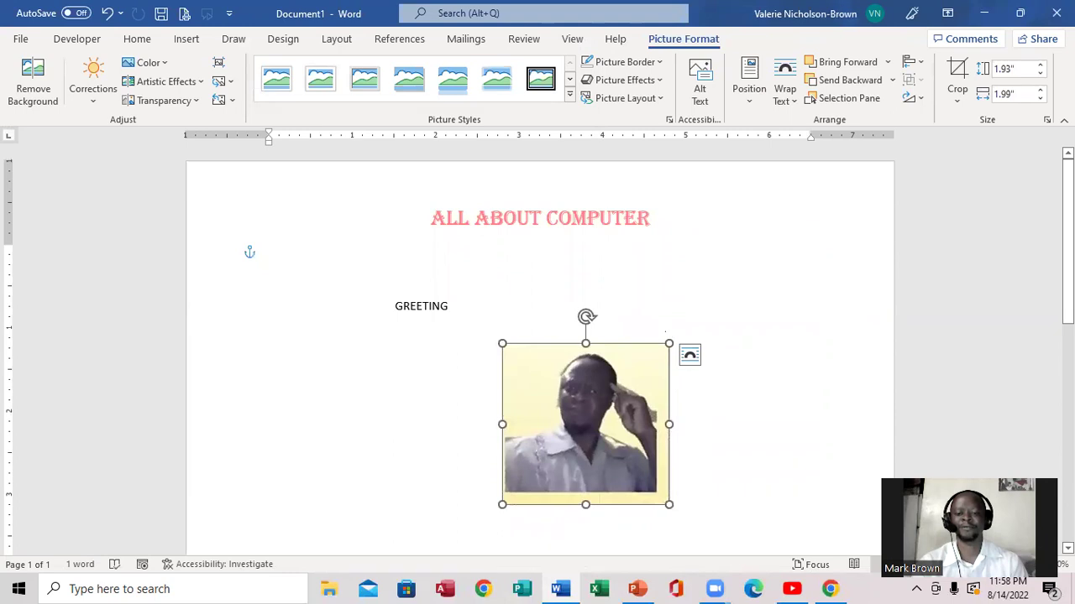
left_click_drag(672, 340, 633, 403)
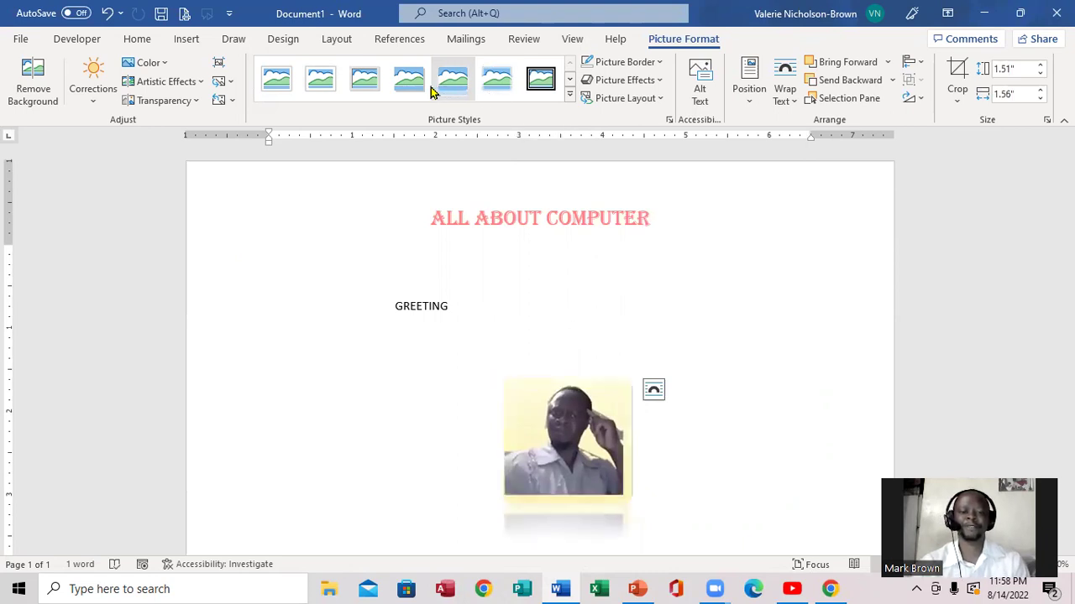
left_click(571, 95)
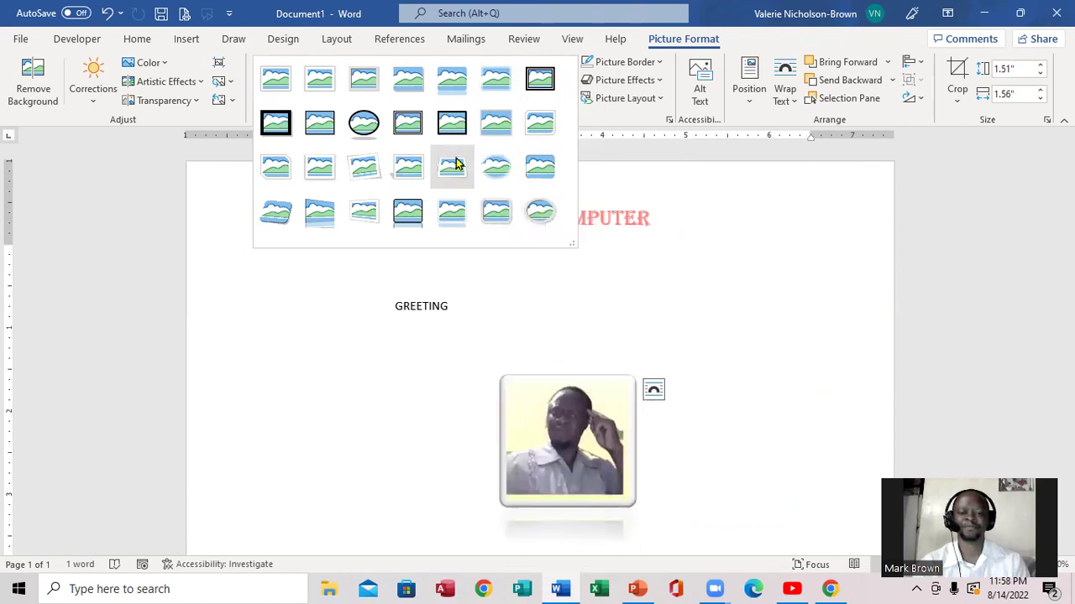
left_click(365, 169)
Add blank lines above GREETING, checking the PowerPoint lesson slides before returning to Word.
key("Escape")
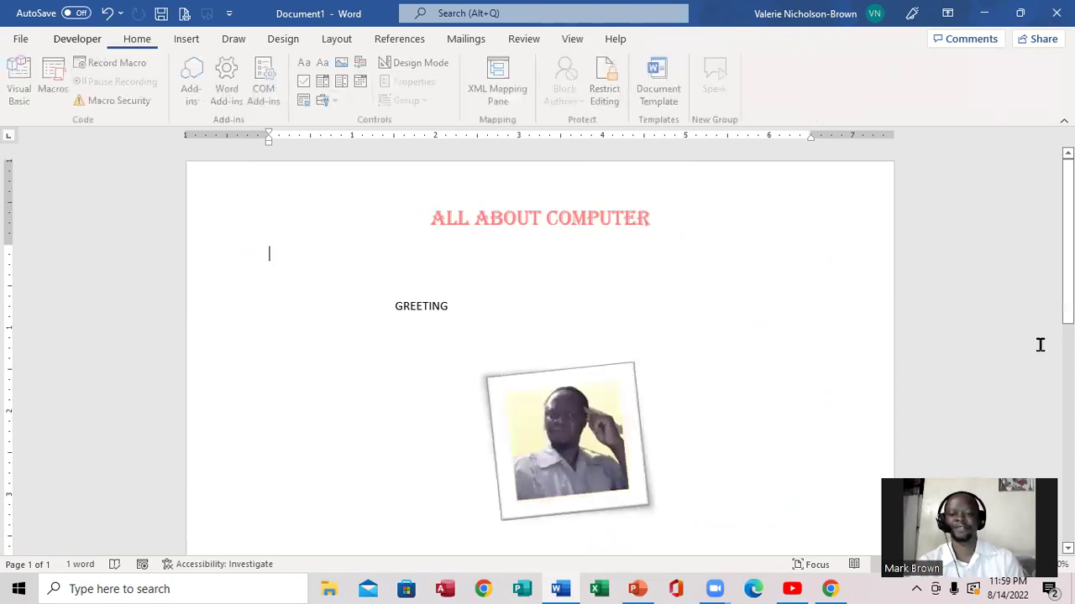
scroll(1049, 345, "down", 2)
scroll(537, 344, "down", 1)
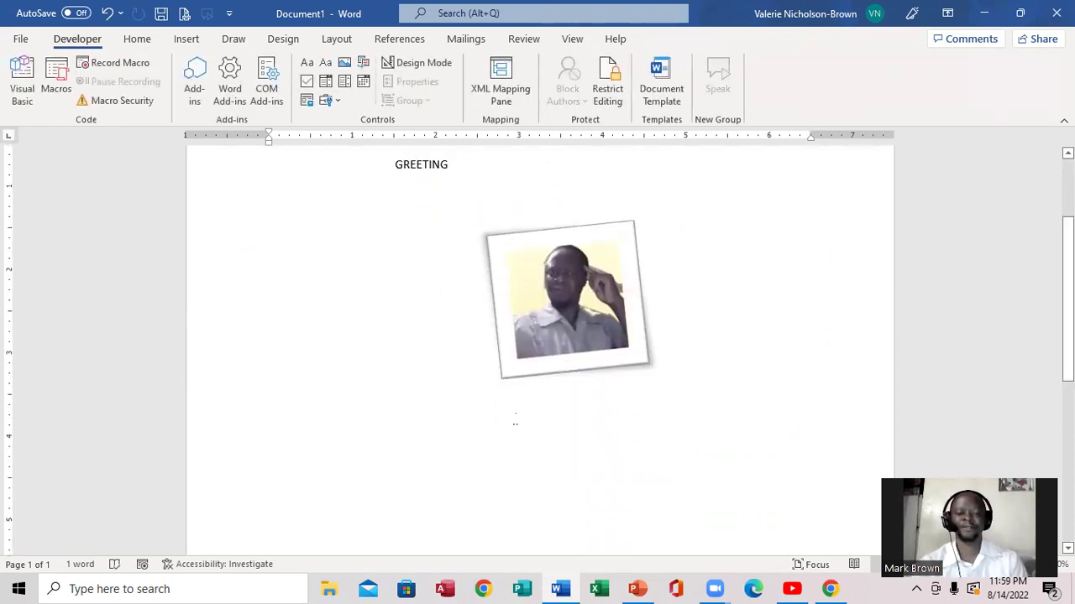
key("Return")
key("Return")
key("Return")
key("Return")
key("Return")
key("Return")
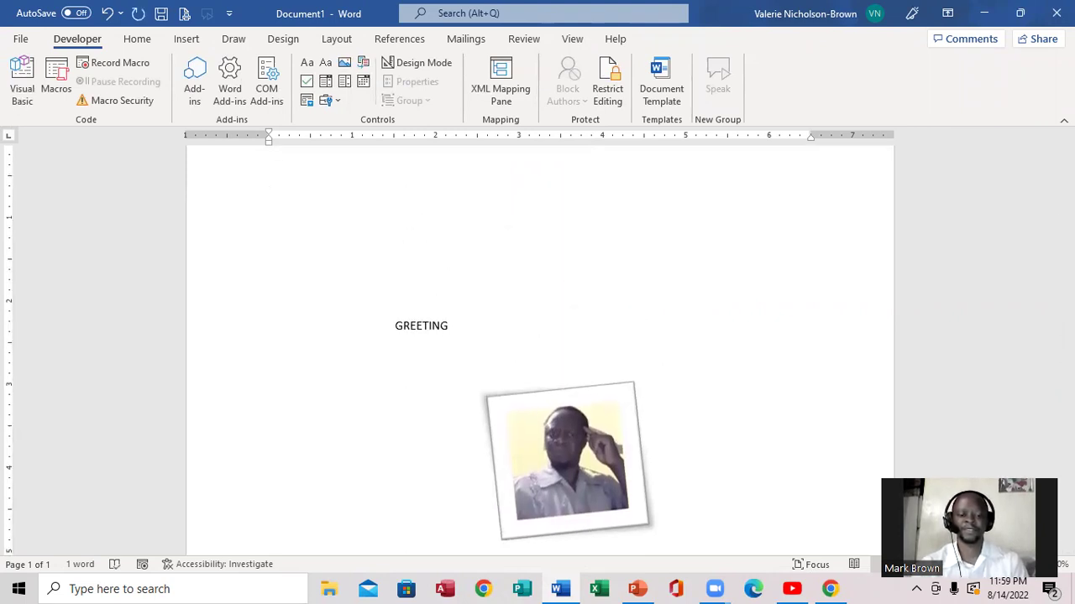
left_click(638, 588)
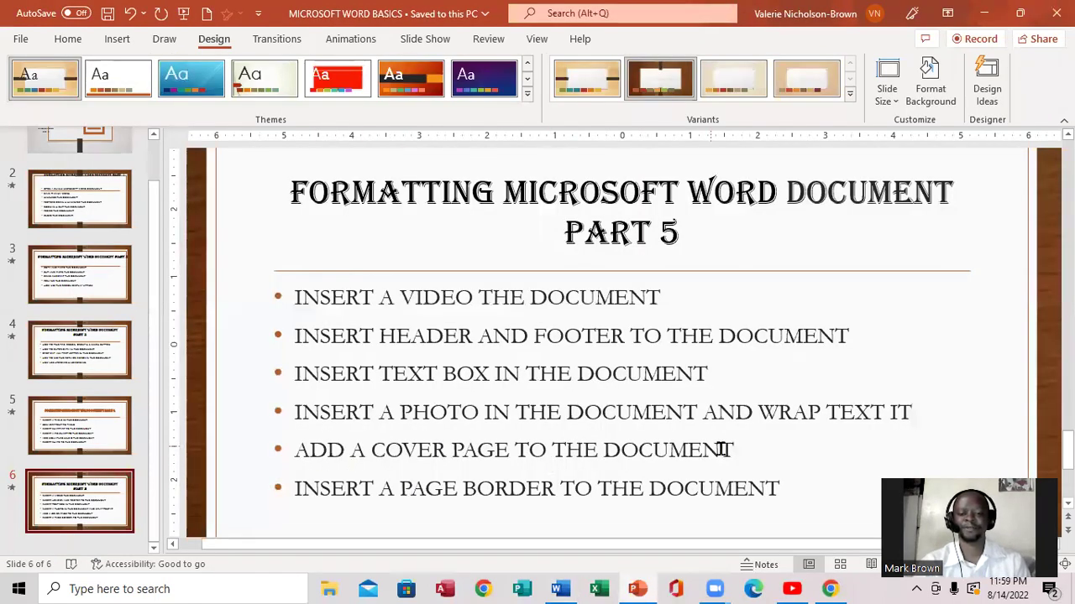
left_click(560, 589)
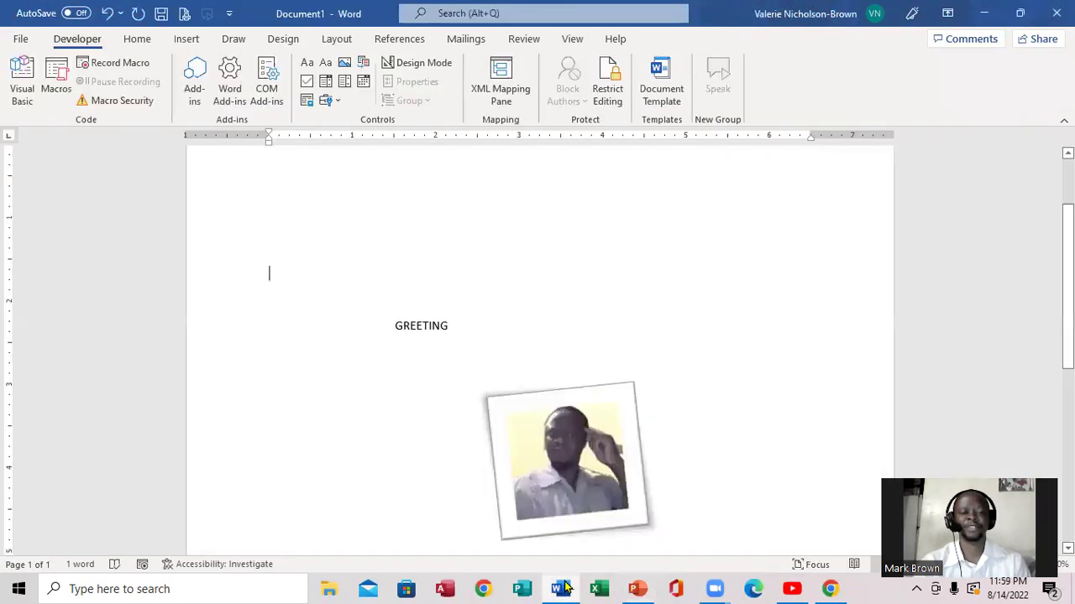
Insert the built-in Whisp cover page so the ALL ABOUT COMPUTER content moves to page 2.
left_click(186, 39)
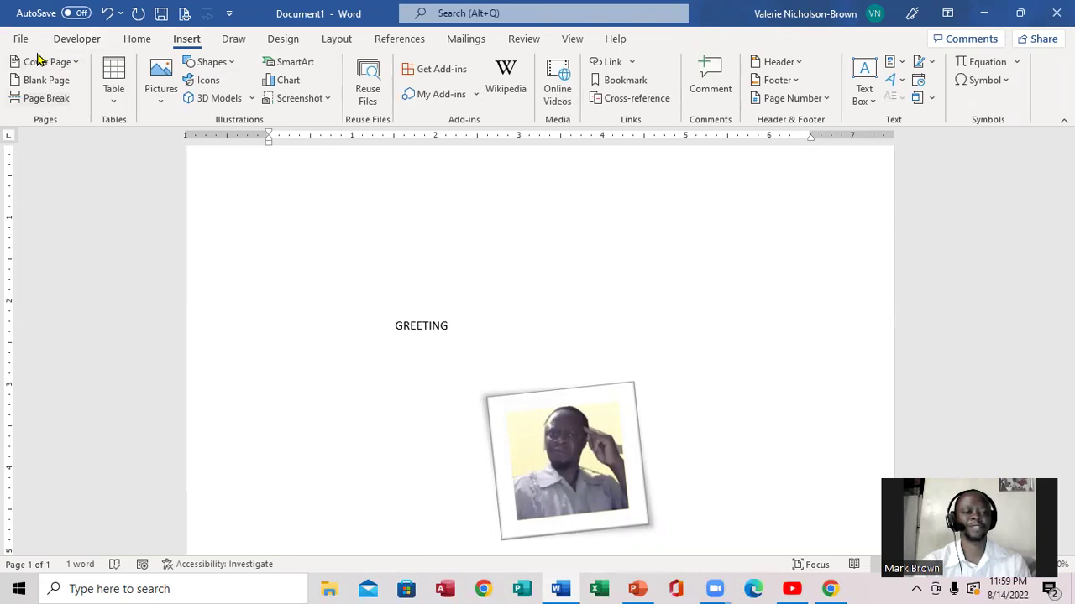
left_click(76, 64)
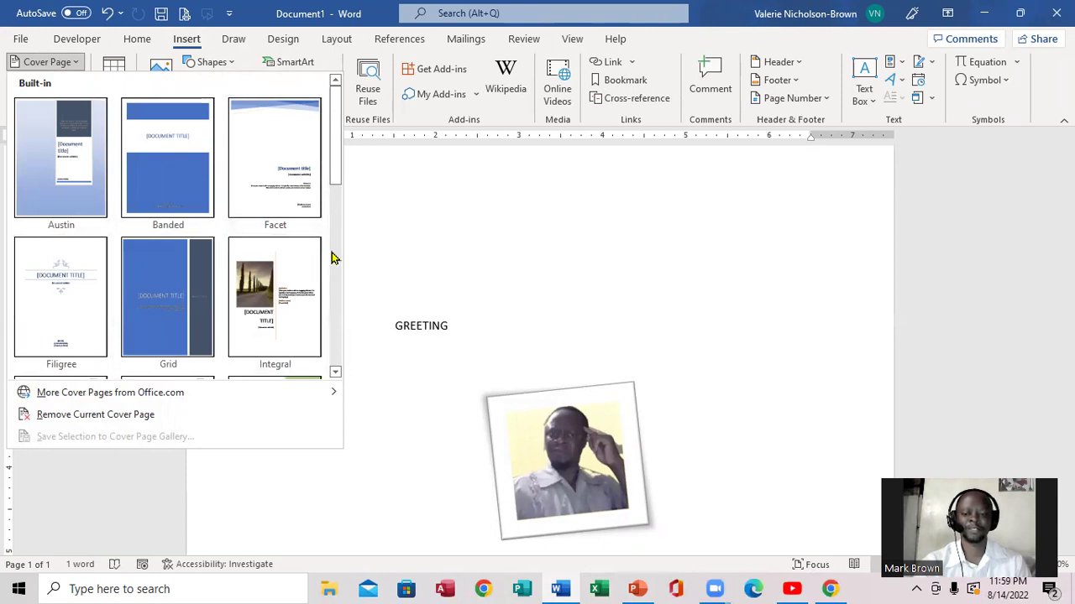
left_click(334, 376)
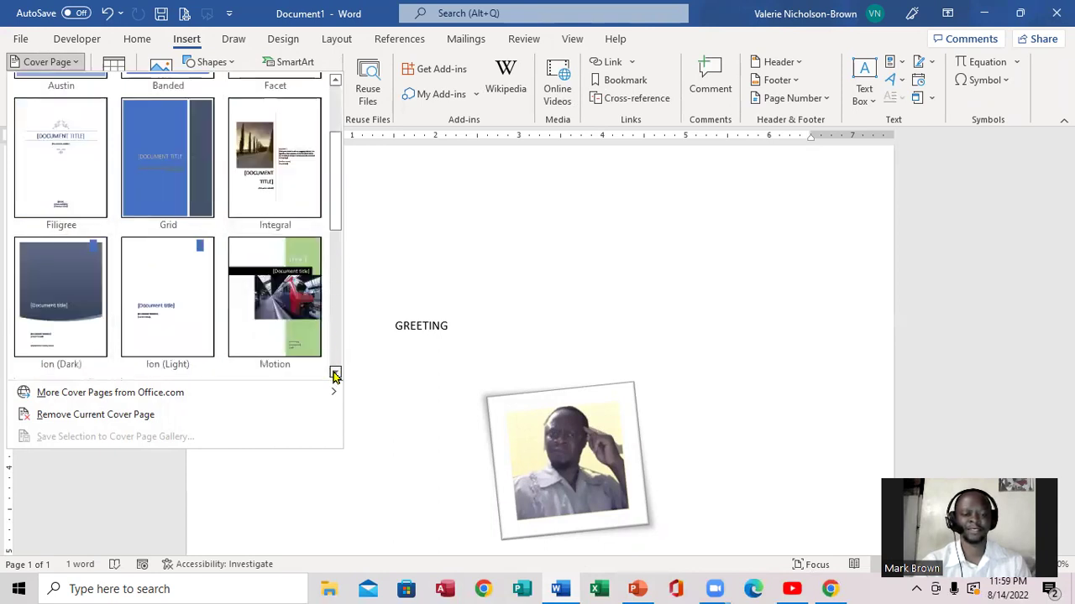
left_click(334, 375)
left_click(334, 376)
left_click(335, 375)
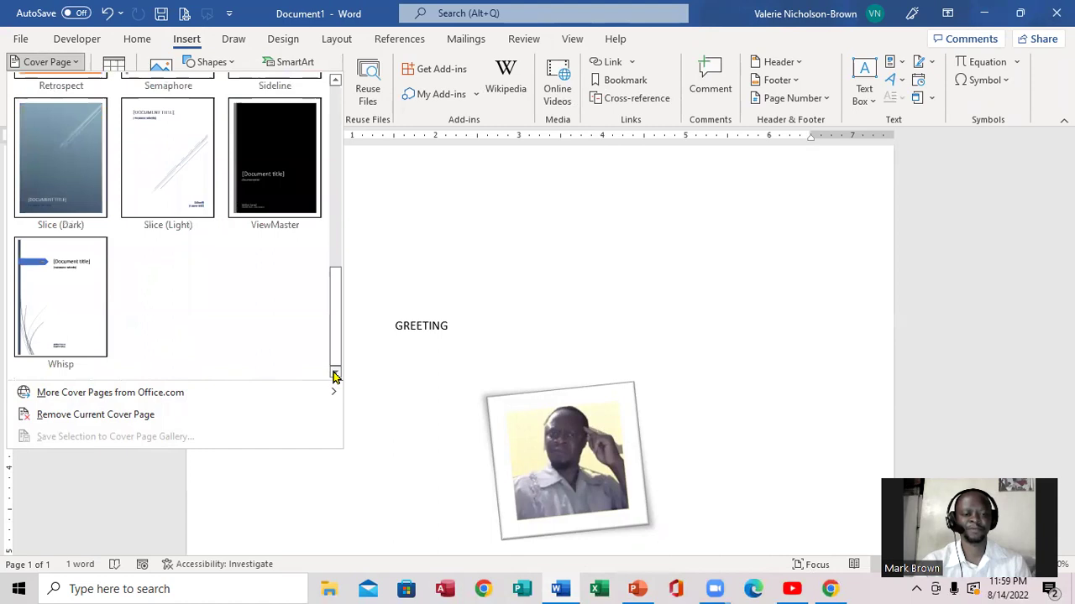
left_click(73, 309)
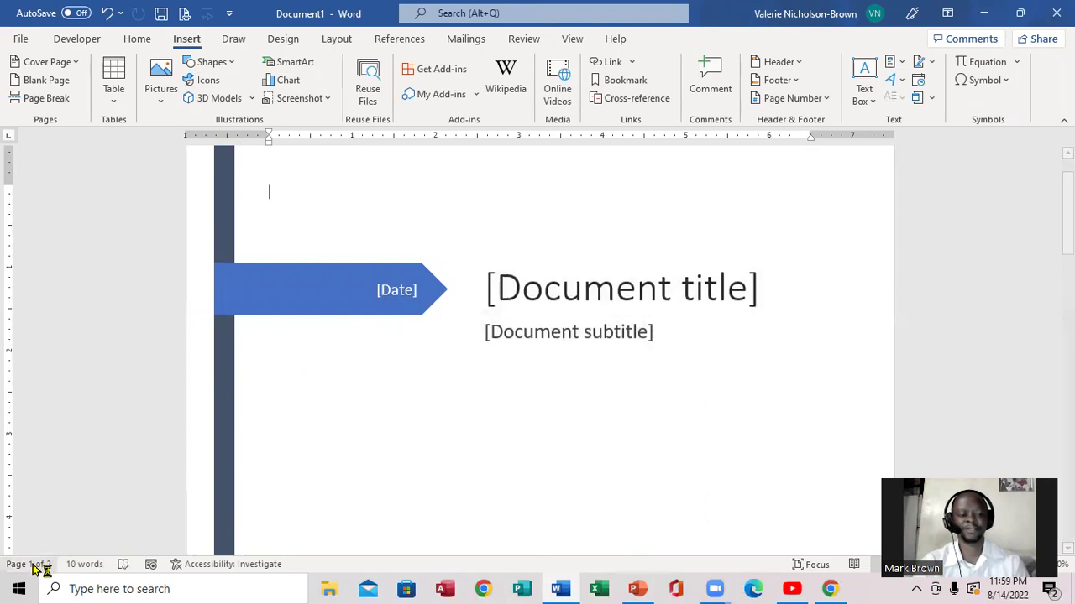
left_click_drag(1067, 214, 1067, 369)
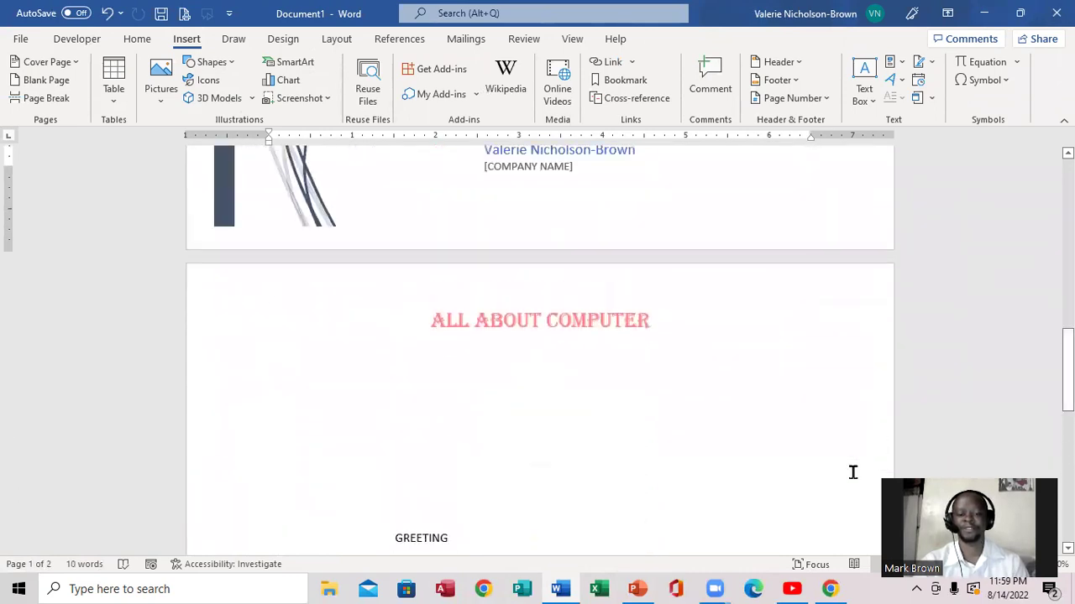